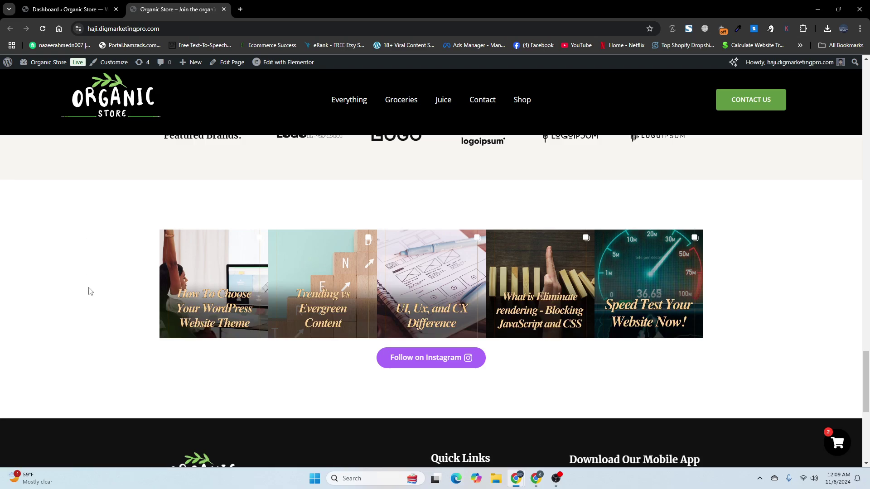
# Open the first feed post in its popup and on Instagram, then close both
pyautogui.scroll(-2, 408, 281)
pyautogui.scroll(2, 499, 281)
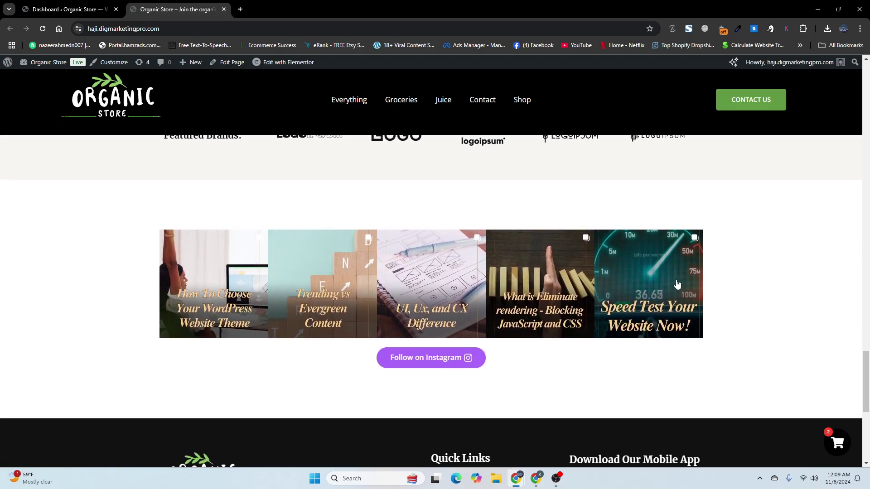
pyautogui.click(212, 305)
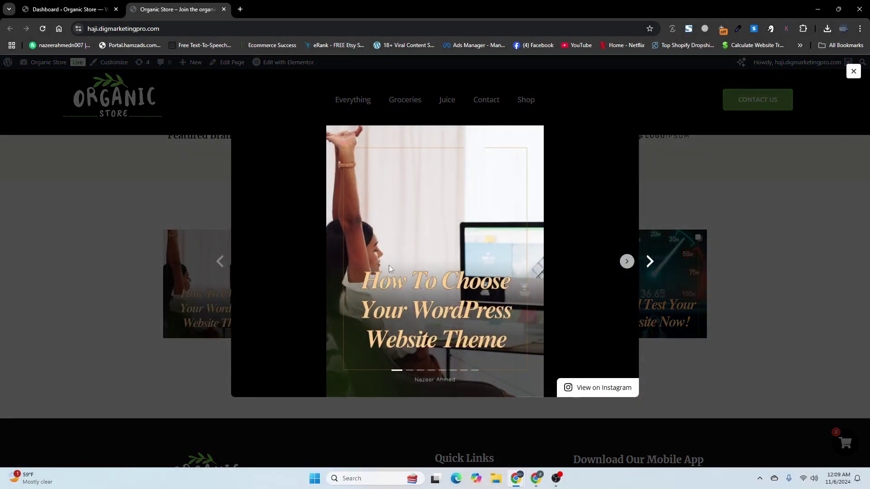
pyautogui.click(583, 390)
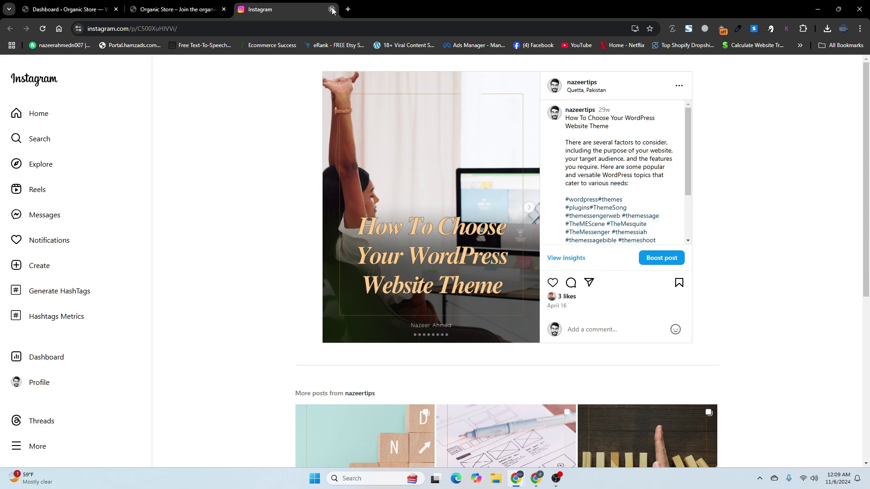
pyautogui.hotkey('ctrl', 'w')
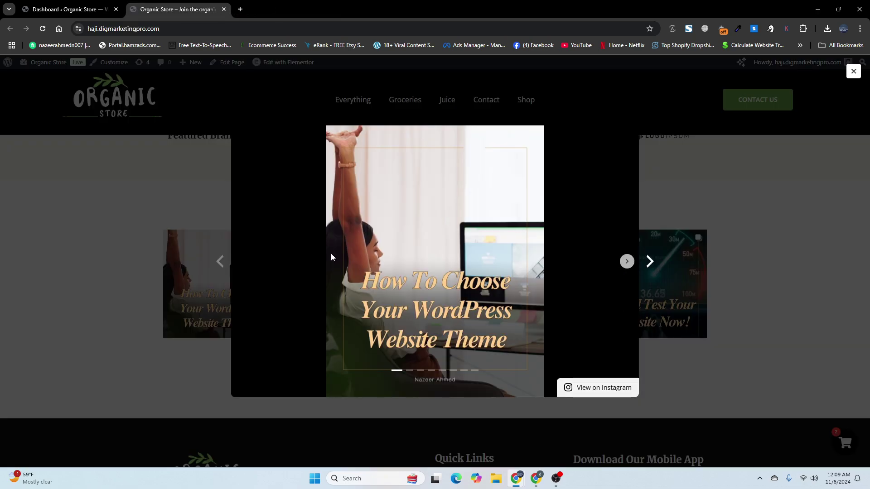
pyautogui.click(119, 262)
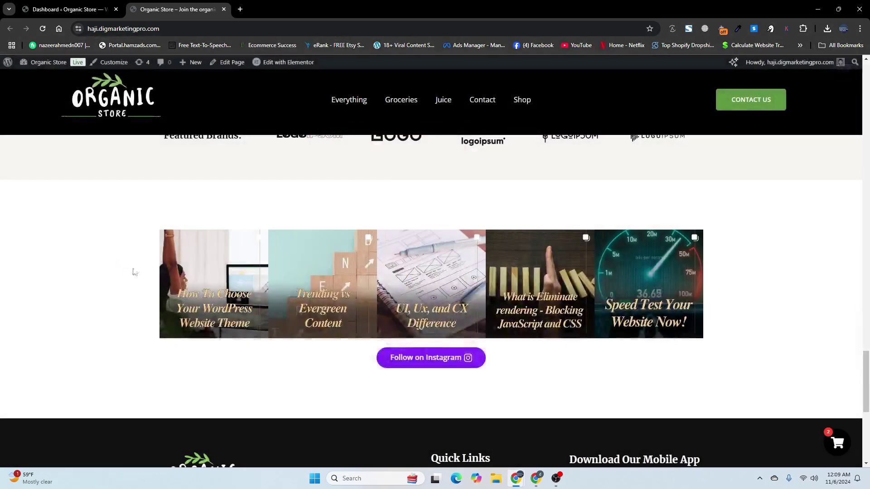
# View the account's Instagram profile, then close that tab
pyautogui.click(412, 362)
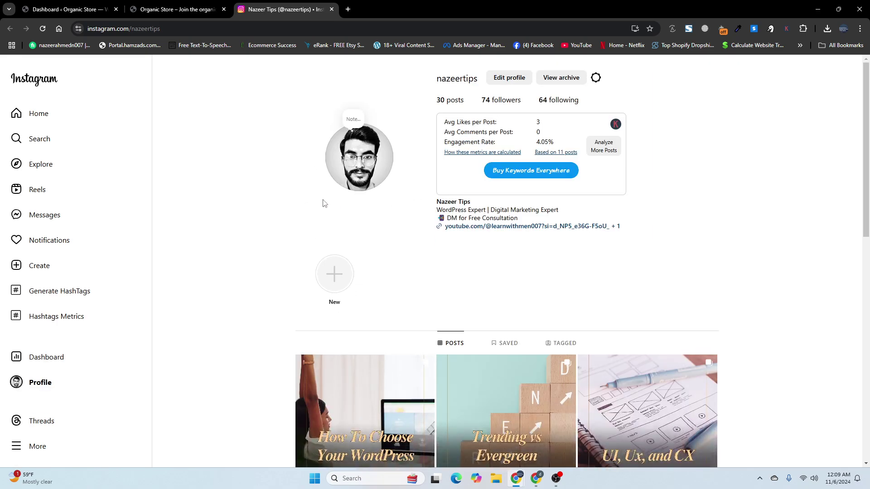
pyautogui.scroll(-3, 439, 285)
pyautogui.scroll(3, 439, 285)
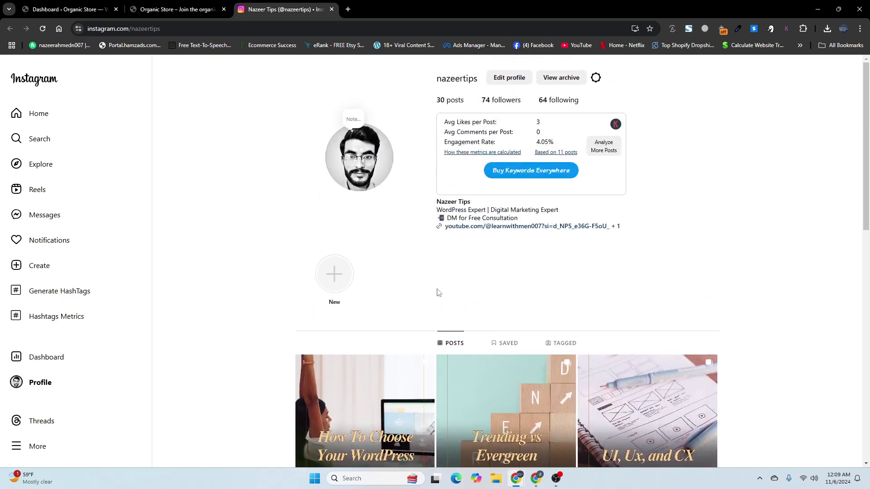
pyautogui.click(331, 9)
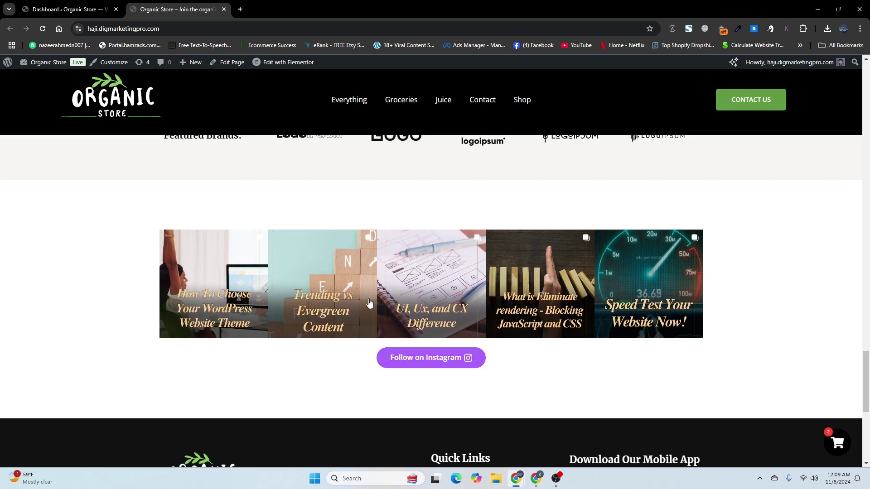
# Search the plugin directory for 'inavii' and install Inavii for Elementor Social Feed
pyautogui.click(61, 9)
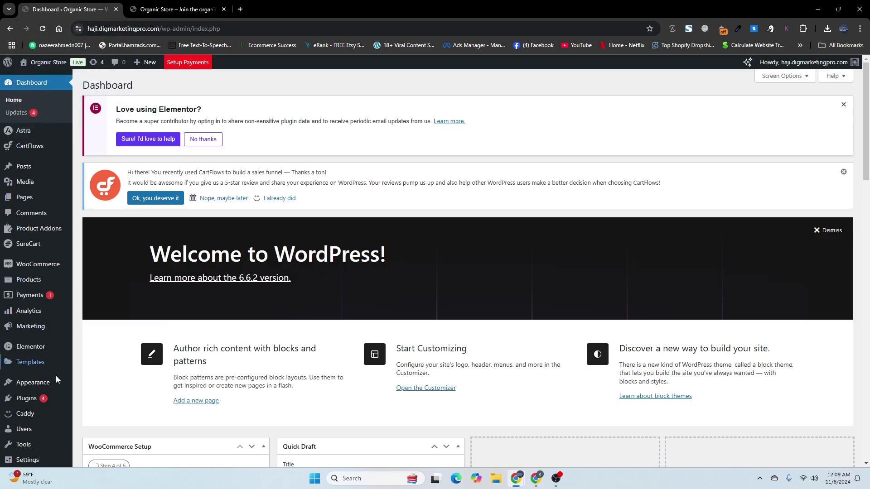
pyautogui.moveTo(42, 398)
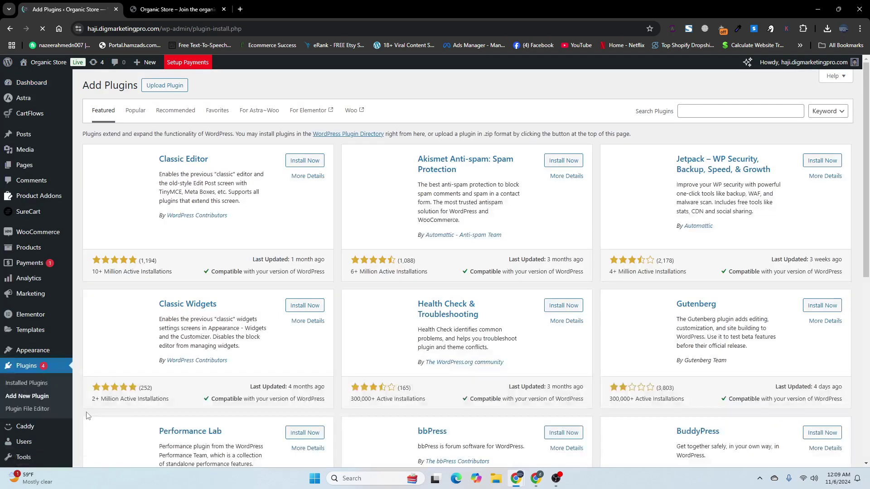
pyautogui.click(697, 109)
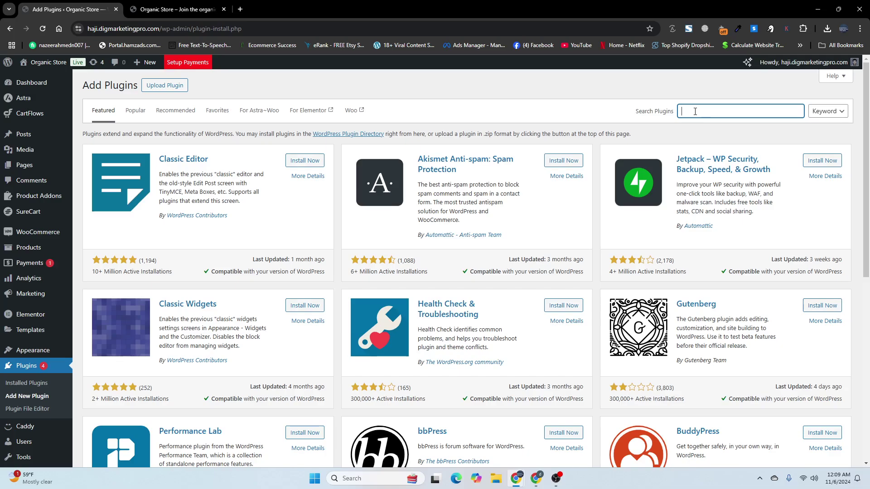
pyautogui.write('inavii')
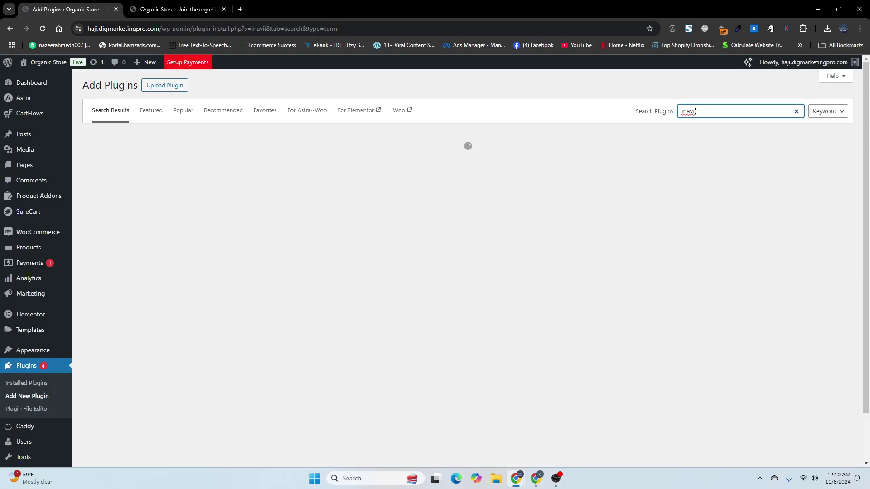
pyautogui.write(' instgram')
pyautogui.press('BackSpace')
pyautogui.press('BackSpace')
pyautogui.press('BackSpace')
pyautogui.press('BackSpace')
pyautogui.press('BackSpace')
pyautogui.moveTo(712, 114); pyautogui.dragTo(699, 114)
pyautogui.press('BackSpace')
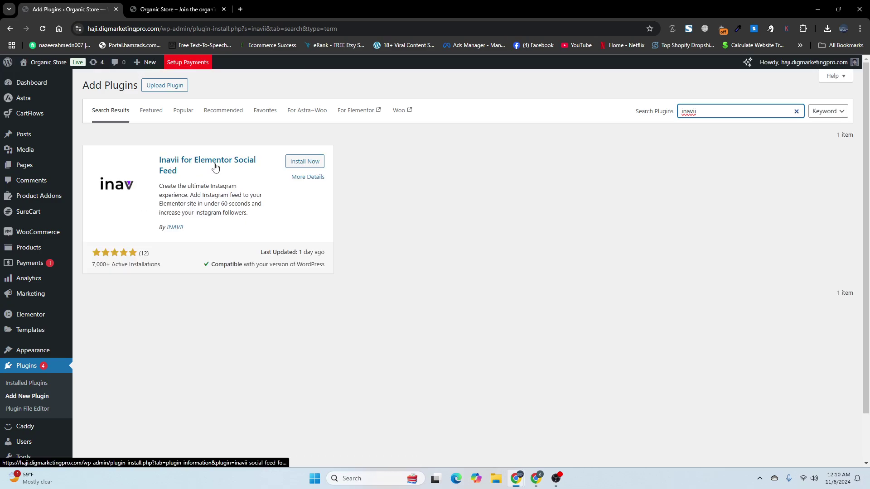
pyautogui.click(303, 162)
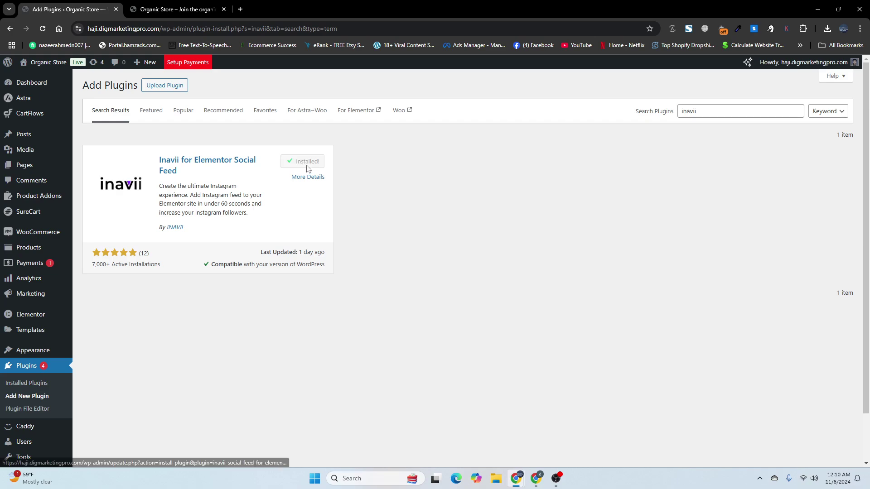
# Activate the newly installed Inavii for Elementor Social Feed plugin
pyautogui.click(307, 162)
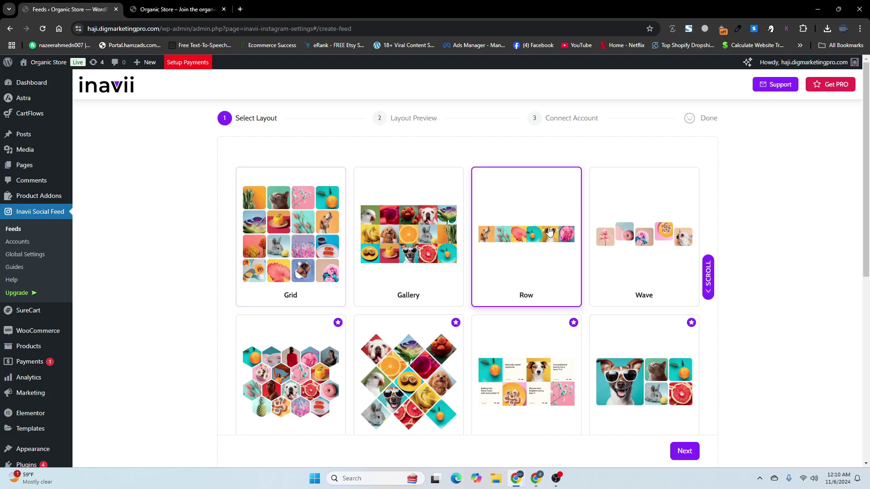
# Compare the Grid, Gallery, Row and Wave layouts, then pick Row and continue
pyautogui.click(307, 244)
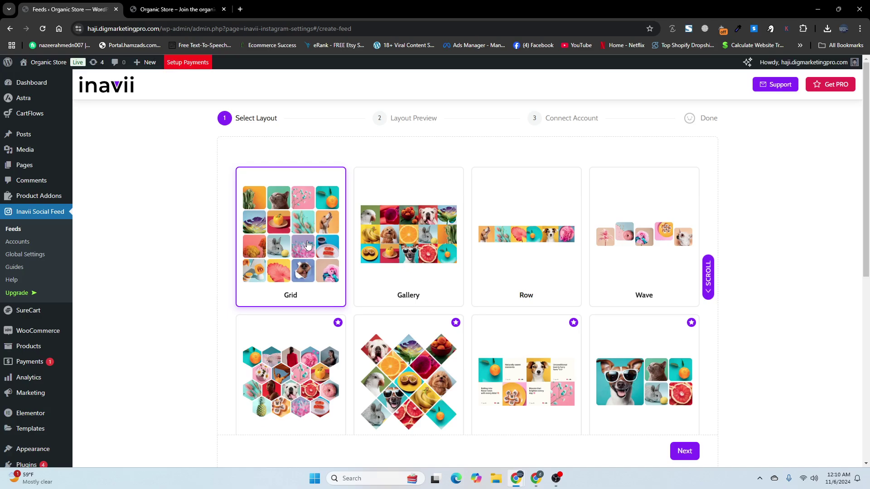
pyautogui.click(409, 243)
pyautogui.click(501, 239)
pyautogui.click(658, 241)
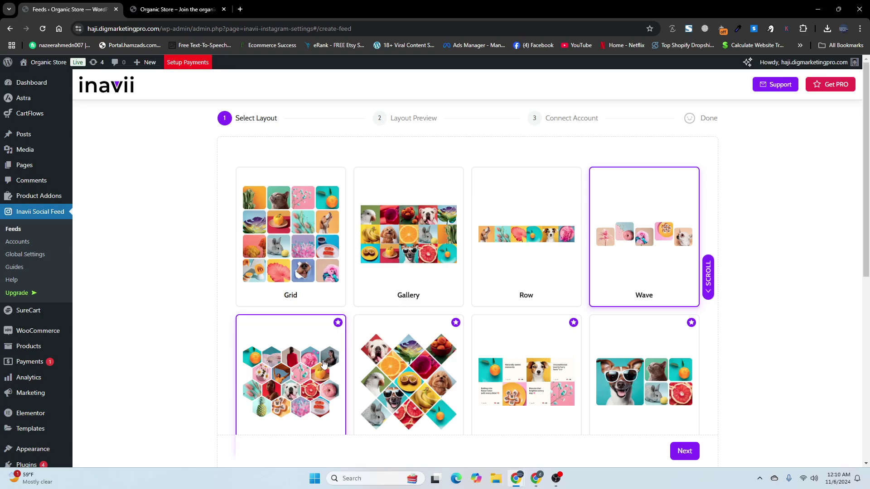
pyautogui.scroll(-3, 323, 364)
pyautogui.scroll(3, 277, 326)
pyautogui.click(302, 290)
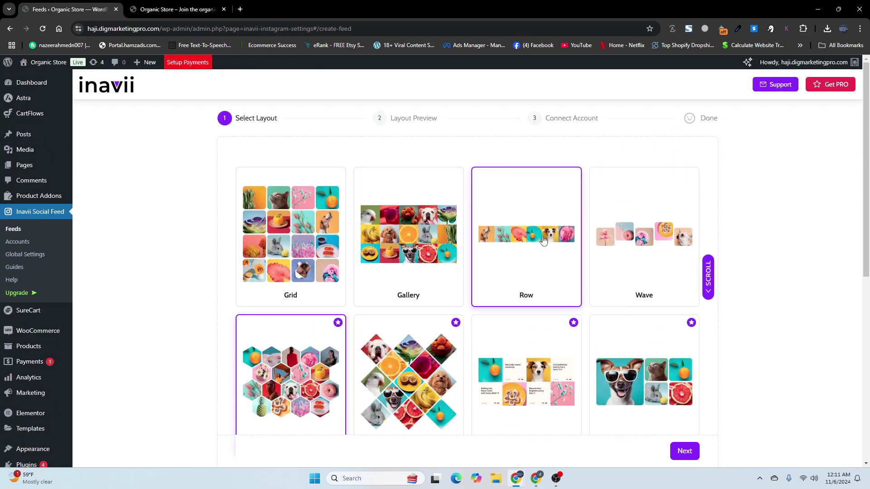
pyautogui.click(519, 244)
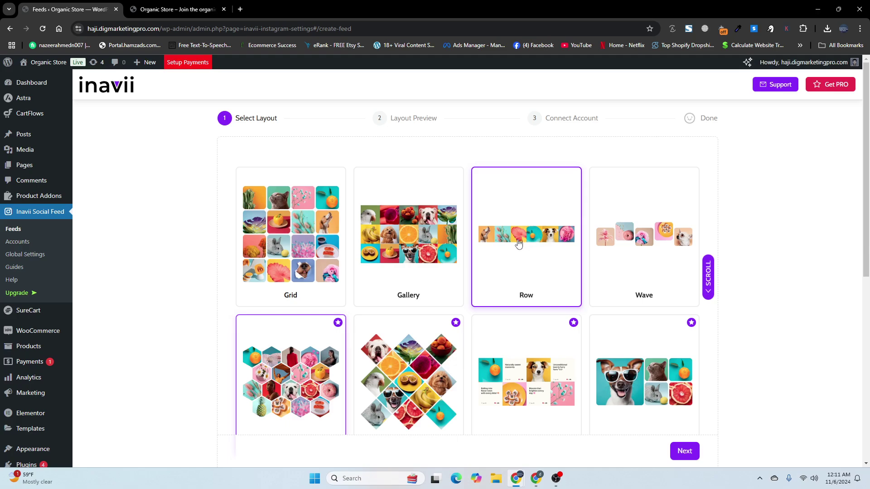
pyautogui.click(685, 452)
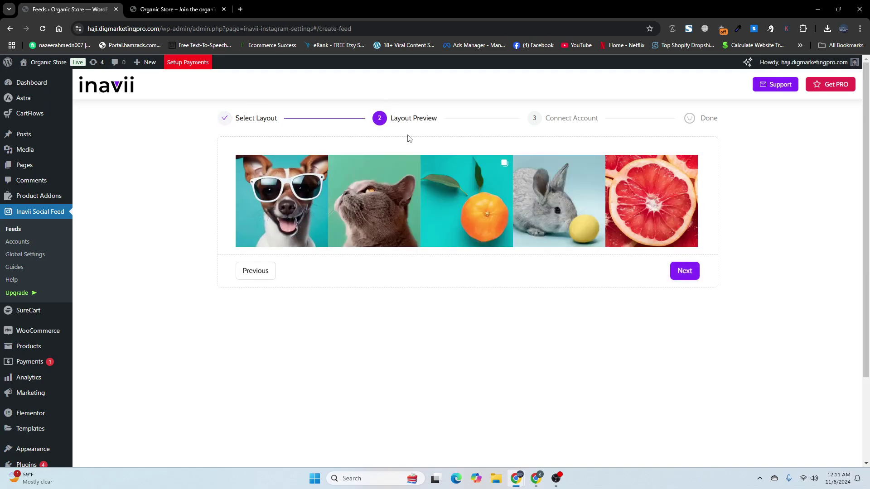
# Move past Layout Preview and choose to connect a Personal Instagram account
pyautogui.click(684, 271)
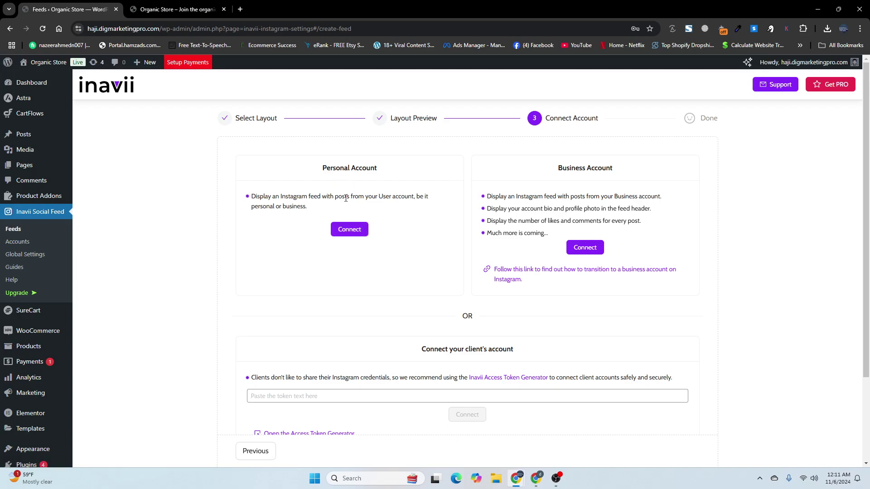
pyautogui.click(344, 234)
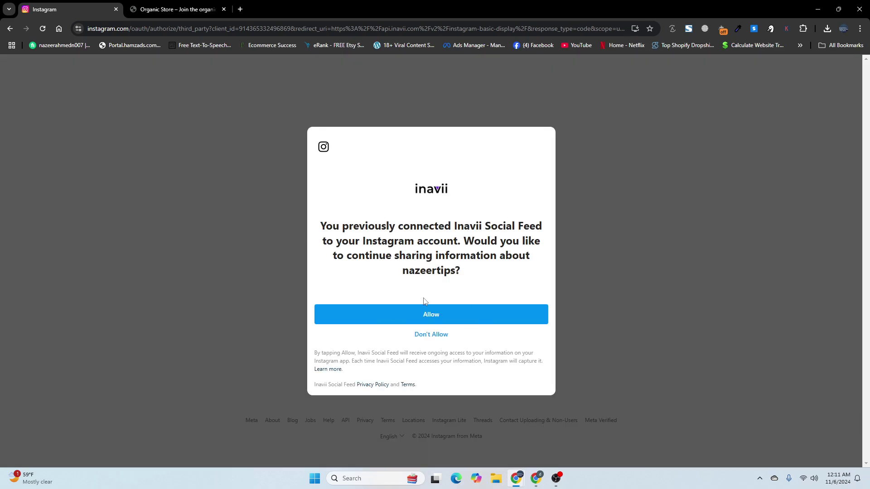
# Allow Inavii Social Feed to access the Instagram account
pyautogui.click(415, 310)
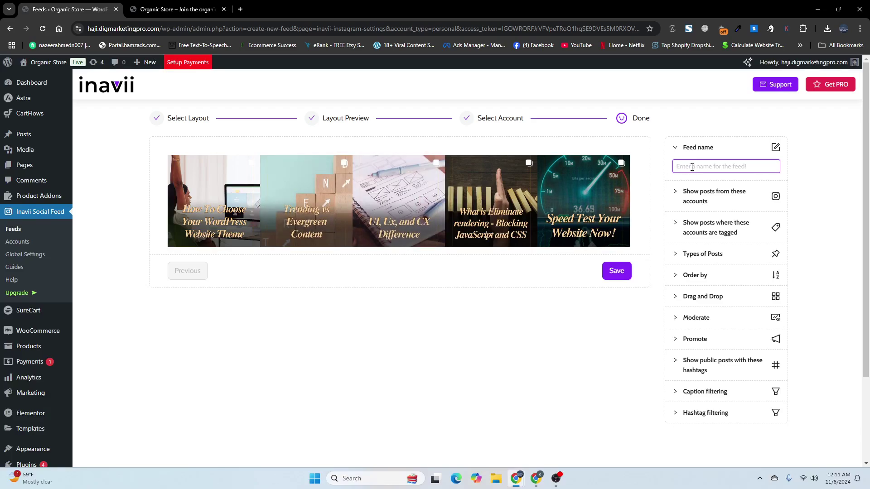
# Name the feed 'Instagram Feed', correcting the misspelling, and save it
pyautogui.write('Ins')
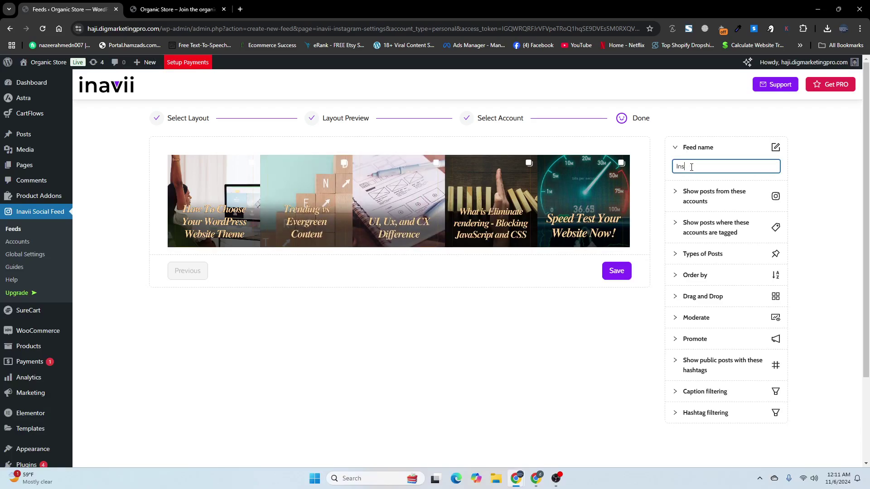
pyautogui.write('tgram Feed')
pyautogui.rightClick(692, 166)
pyautogui.click(705, 179)
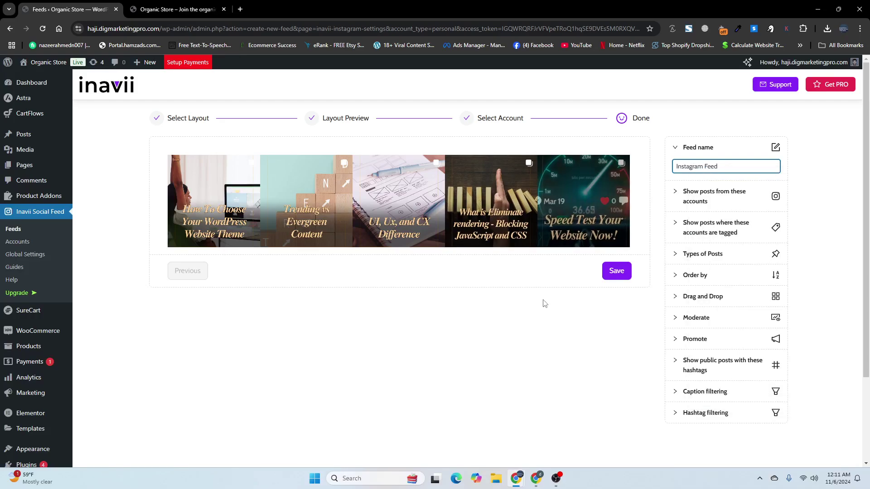
pyautogui.click(617, 272)
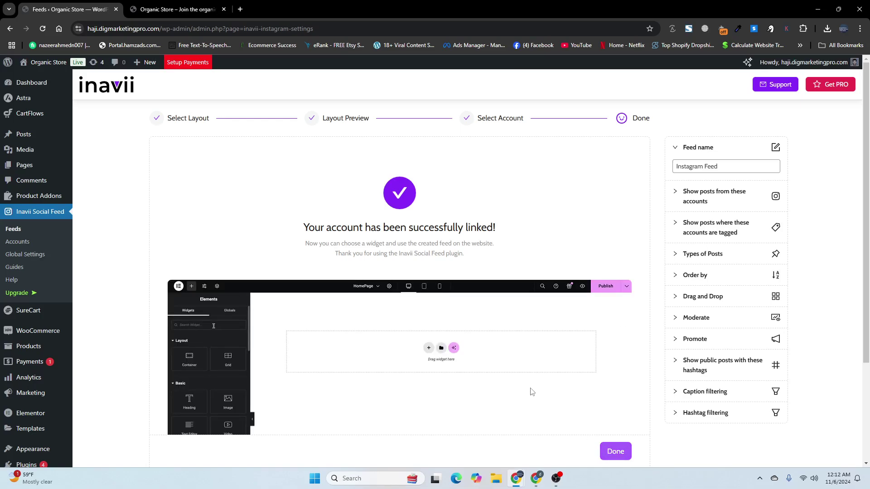
pyautogui.scroll(-3, 555, 408)
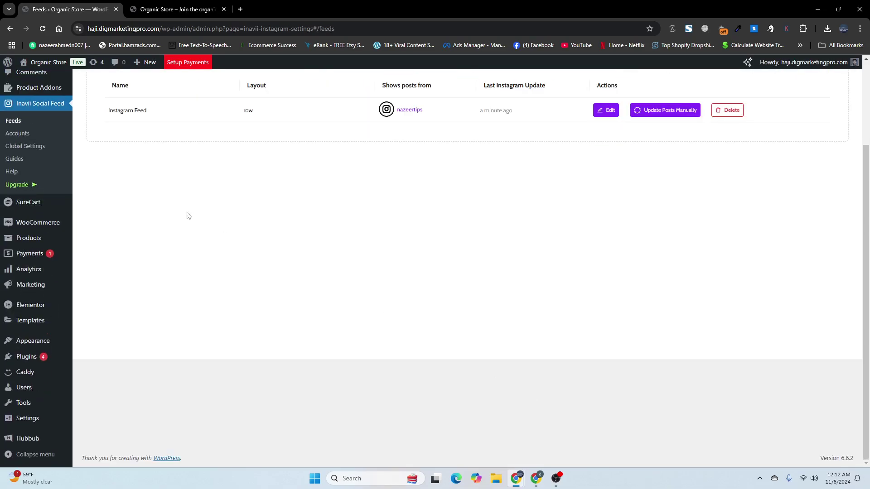
# Open the Organic Store storefront in a new browser tab
pyautogui.scroll(3, 191, 217)
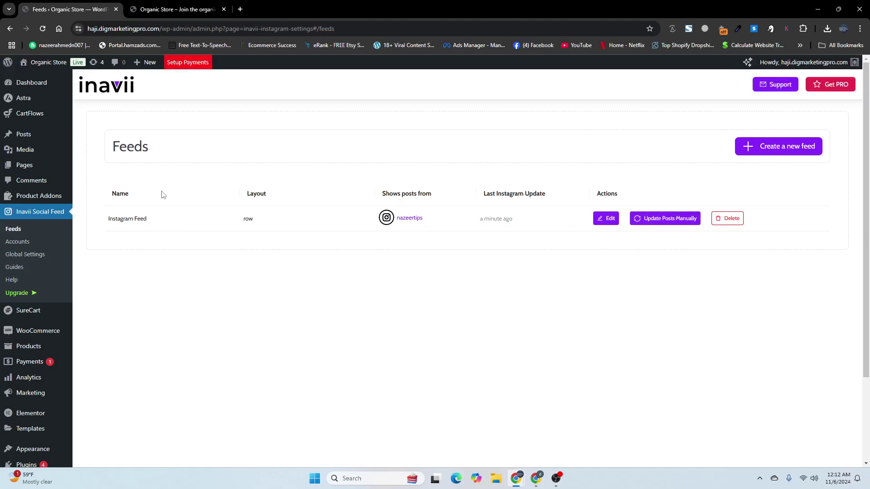
pyautogui.moveTo(42, 67)
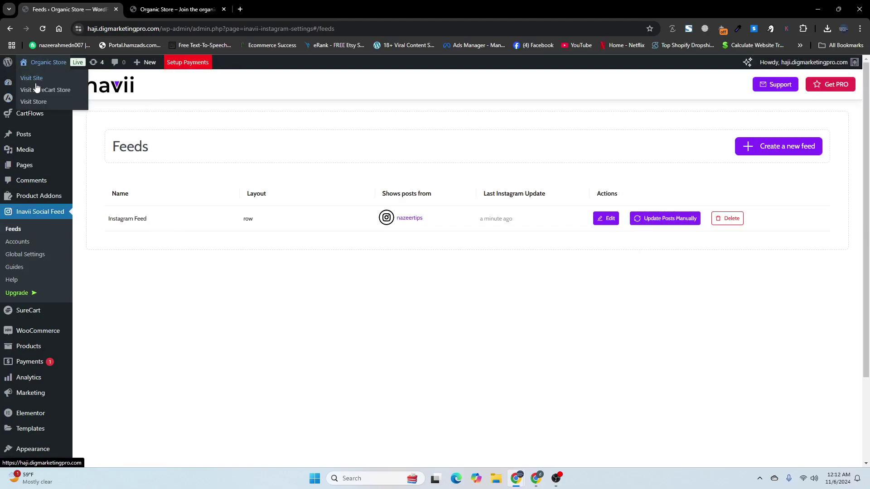
pyautogui.rightClick(36, 82)
pyautogui.click(68, 92)
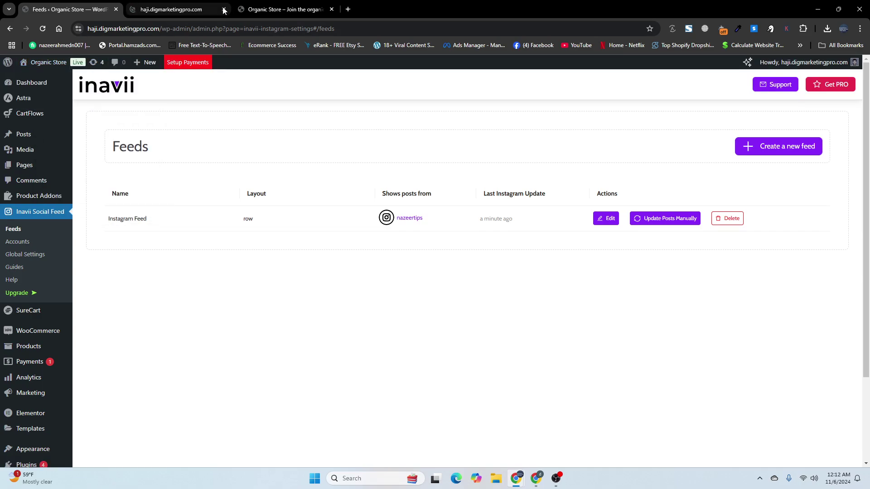
pyautogui.click(332, 10)
pyautogui.click(191, 8)
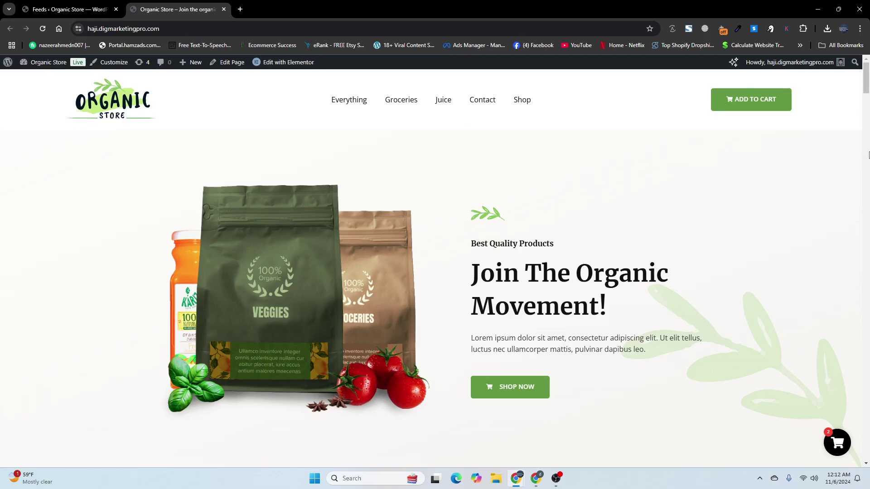
# Append 'about' to the site address to load the About Us page
pyautogui.moveTo(867, 81); pyautogui.dragTo(864, 159)
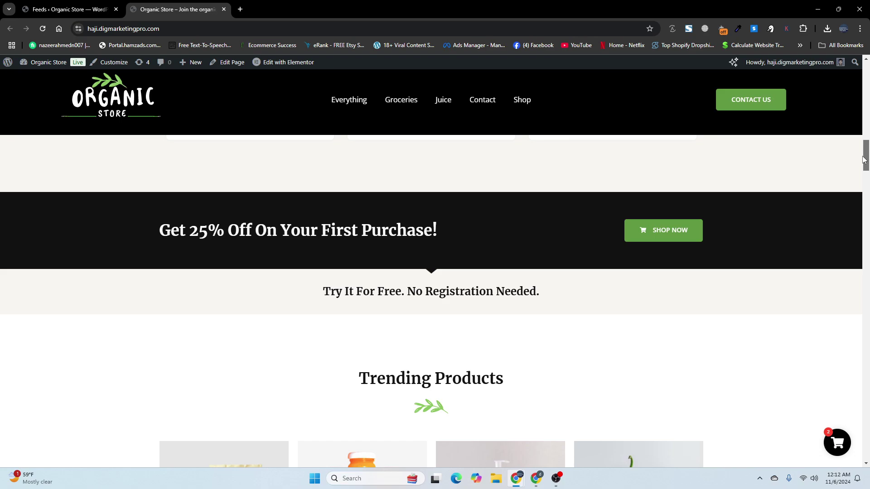
pyautogui.moveTo(865, 159); pyautogui.dragTo(865, 98)
pyautogui.click(197, 29)
pyautogui.click(196, 28)
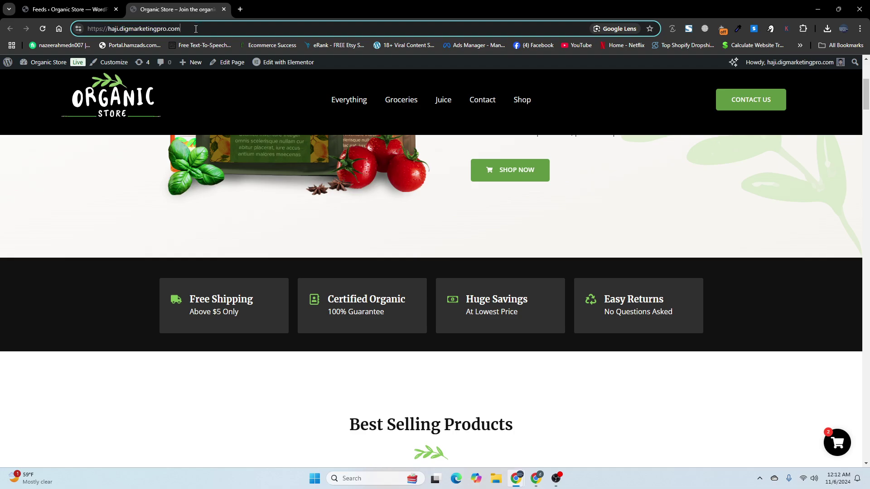
pyautogui.write('a')
pyautogui.write('bout')
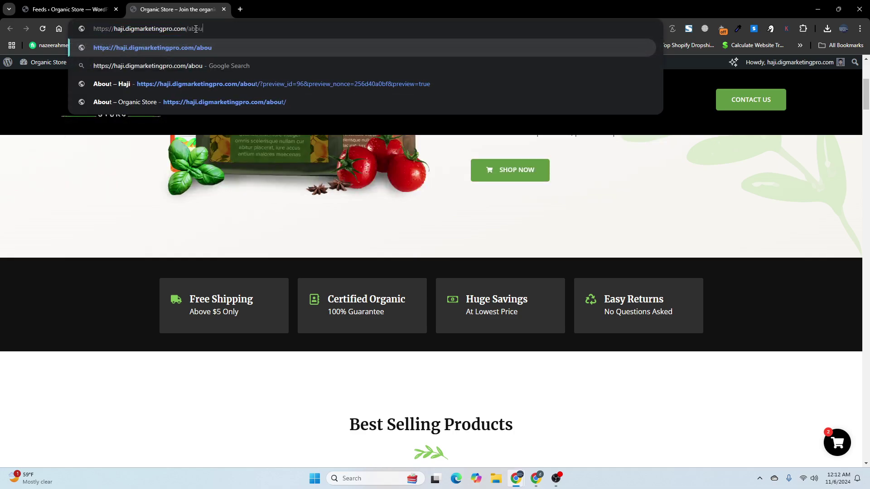
pyautogui.press('Return')
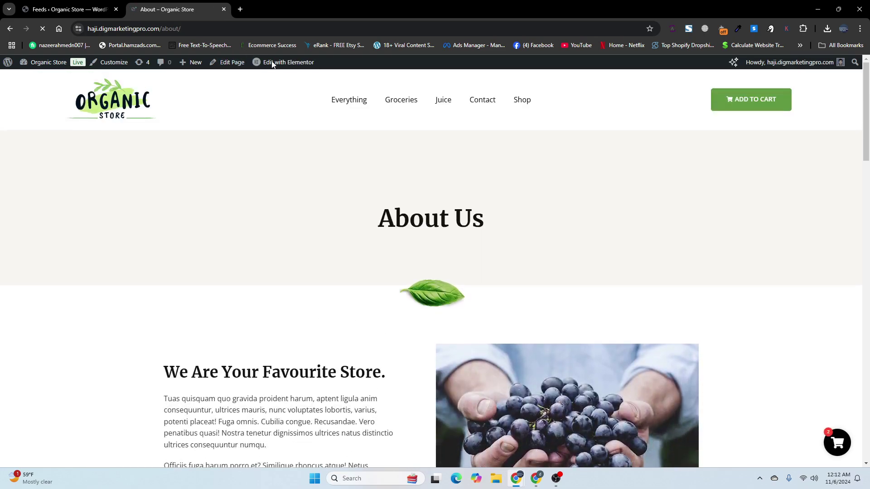
# Open the About page in Elementor via Edit with Elementor in the admin bar
pyautogui.moveTo(270, 64)
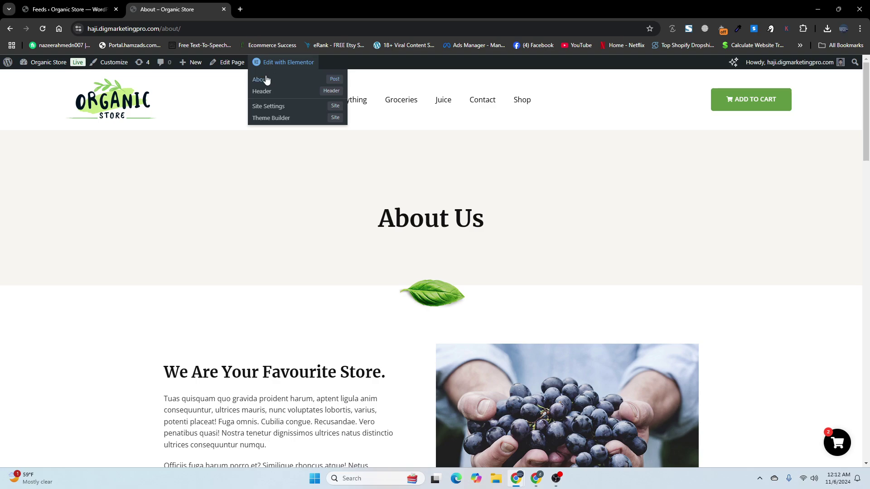
pyautogui.click(266, 80)
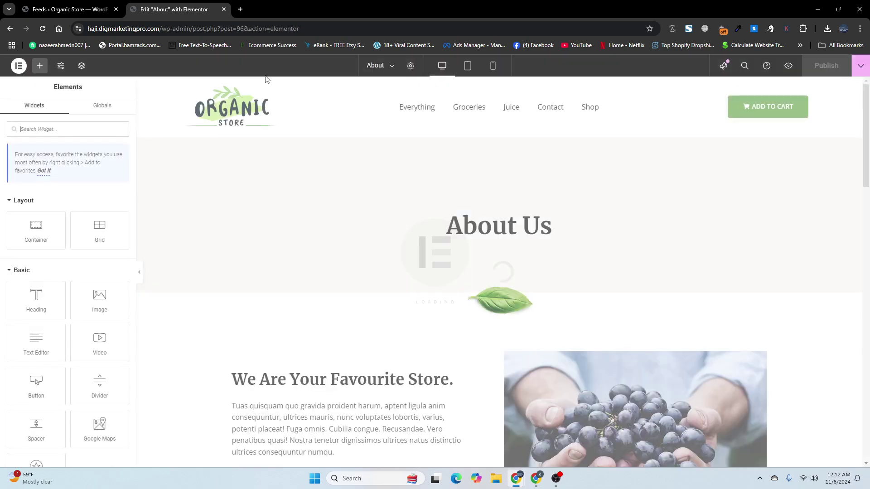
pyautogui.scroll(-3, 235, 336)
pyautogui.scroll(2, 240, 347)
# Add a new Flexbox container near the bottom of the About page
pyautogui.scroll(-10, 407, 390)
pyautogui.scroll(-13, 407, 387)
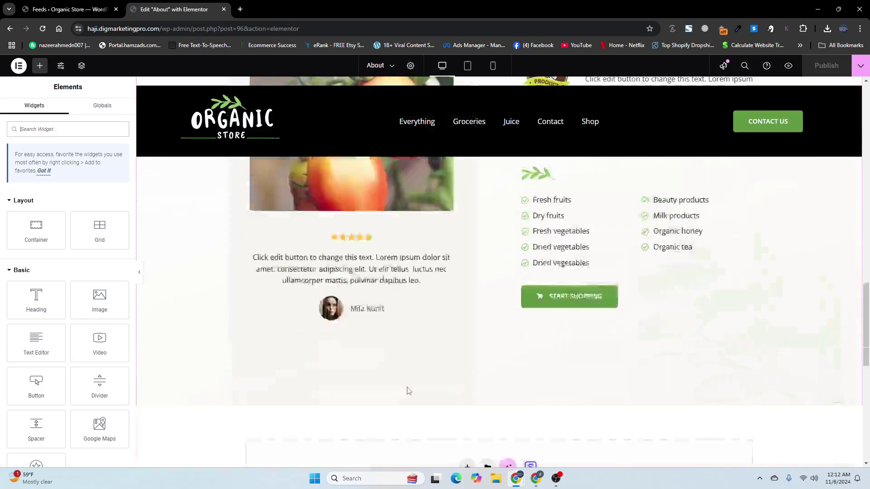
pyautogui.scroll(4, 443, 376)
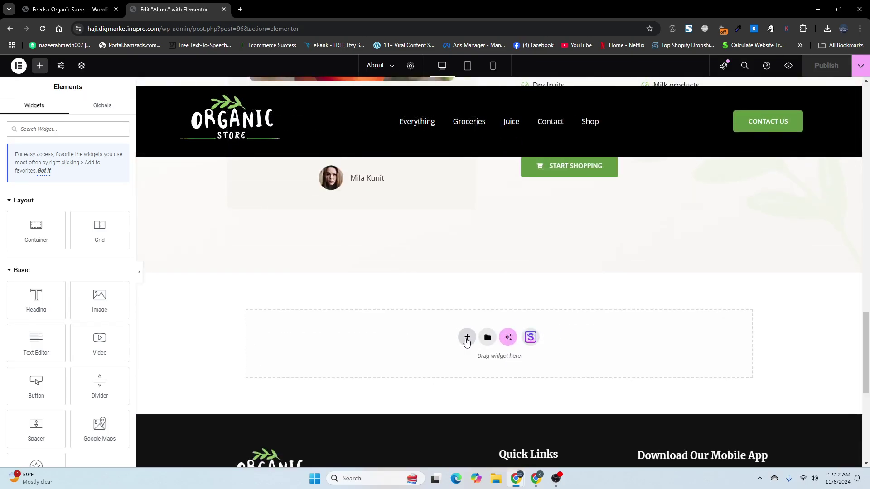
pyautogui.click(467, 339)
pyautogui.click(464, 368)
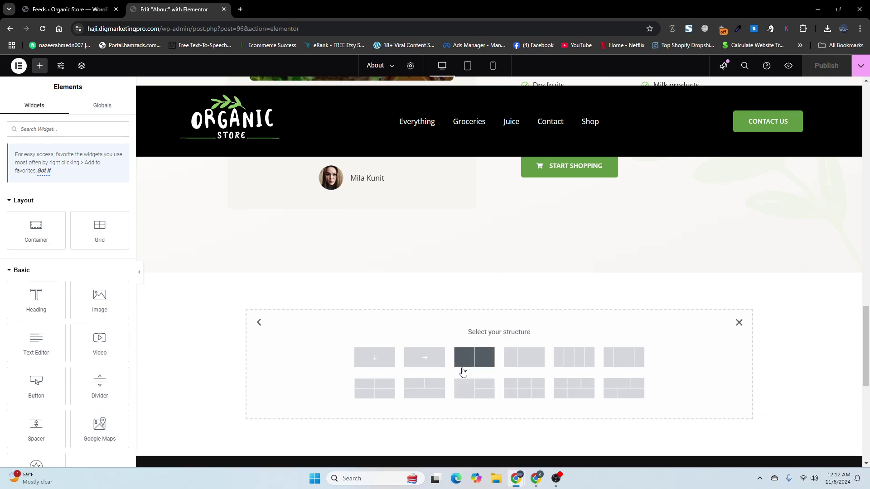
pyautogui.click(425, 358)
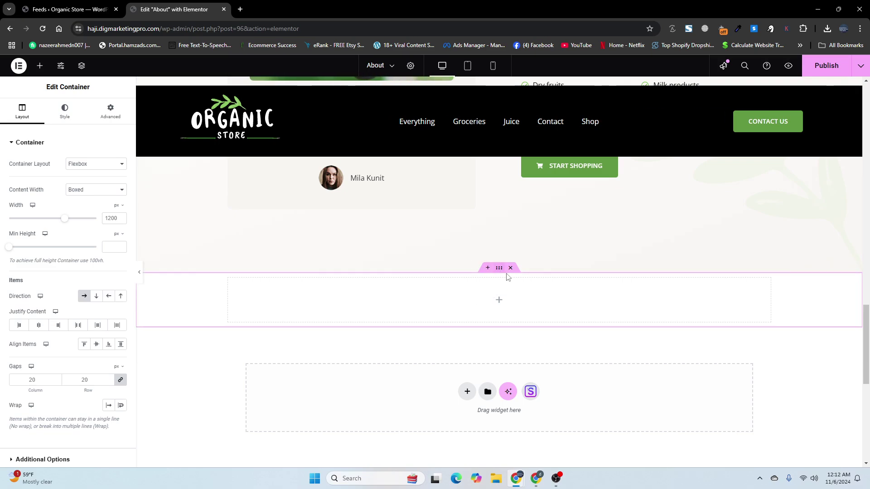
# Give the container 100 px top and bottom margins
pyautogui.click(105, 112)
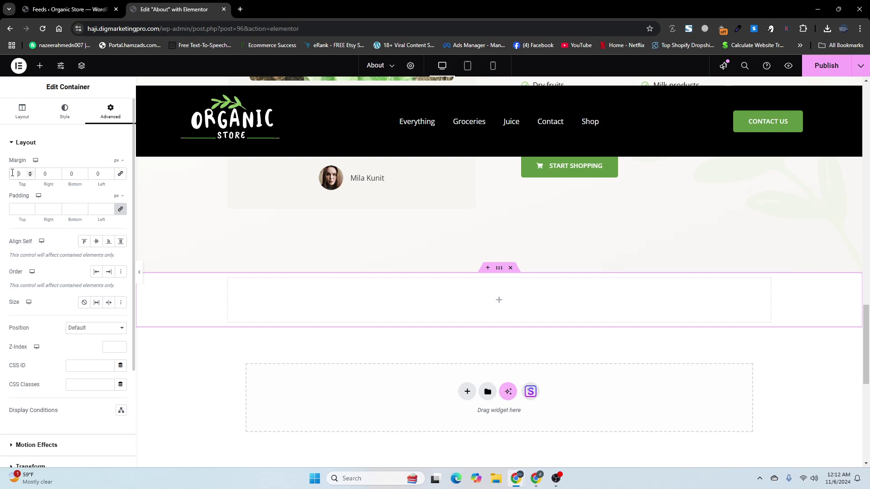
pyautogui.write('100')
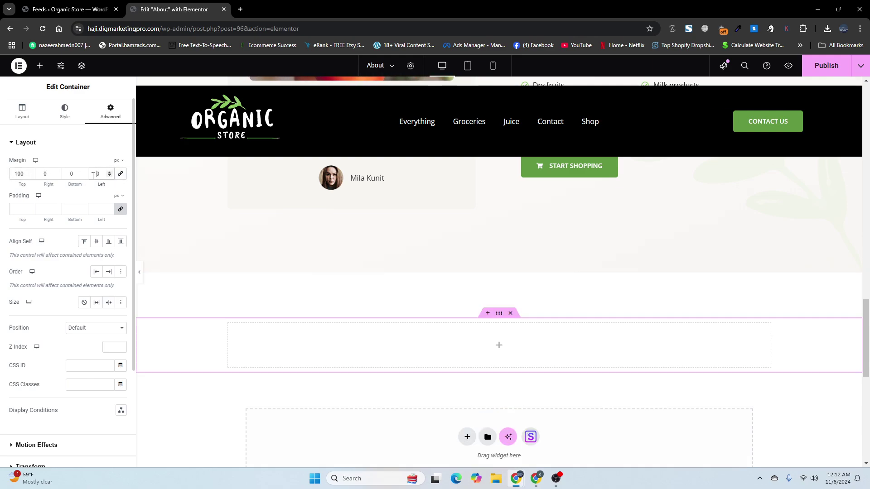
pyautogui.click(66, 174)
pyautogui.write('100')
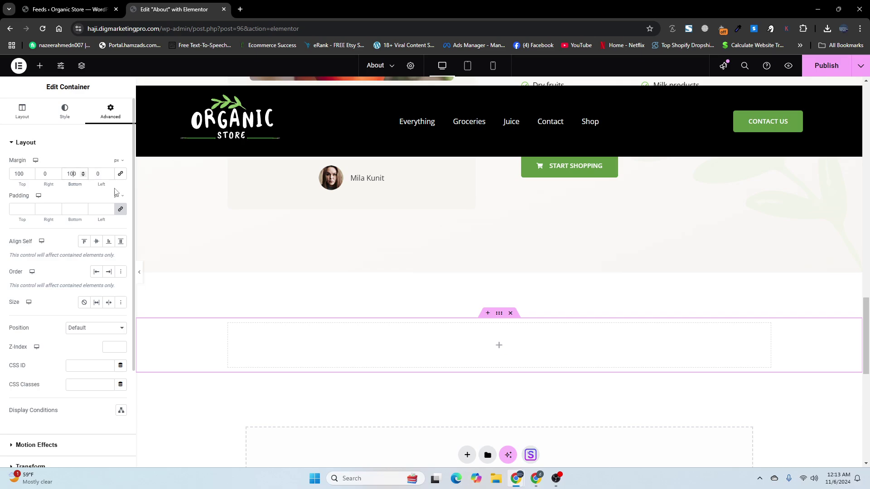
# Search widgets for 'fee' and drop Inavii Social Feed into the container, then open its feed picker
pyautogui.click(40, 67)
pyautogui.write('fee')
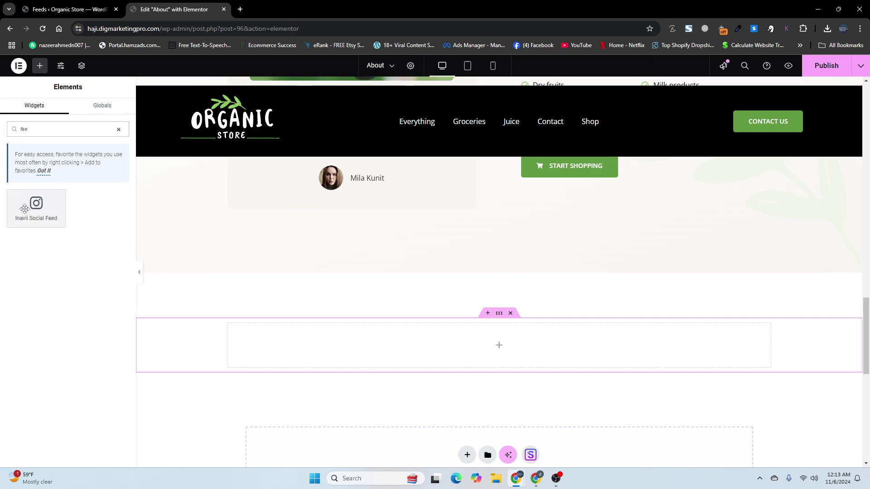
pyautogui.moveTo(26, 209); pyautogui.dragTo(380, 344)
pyautogui.scroll(-2, 349, 268)
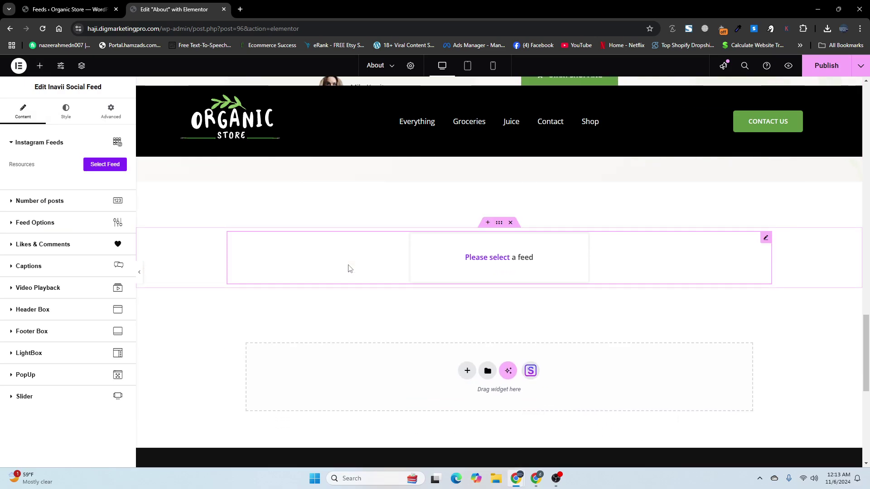
pyautogui.click(93, 165)
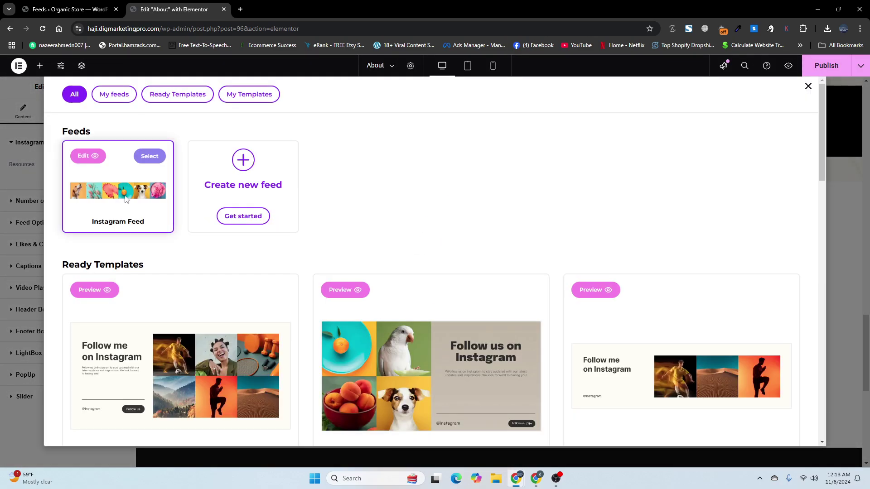
# Choose the saved Instagram Feed in the Inavii feed picker so its posts load in the widget
pyautogui.click(142, 164)
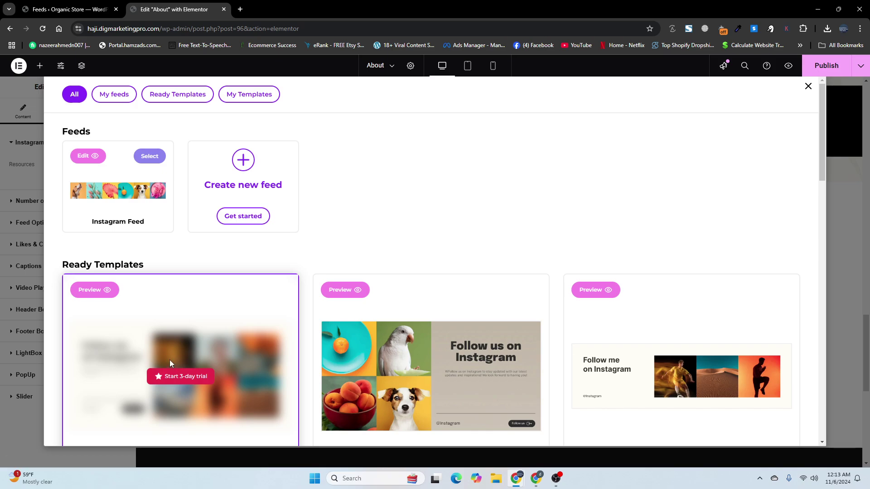
pyautogui.scroll(-2, 170, 360)
pyautogui.scroll(2, 479, 407)
pyautogui.scroll(-2, 426, 376)
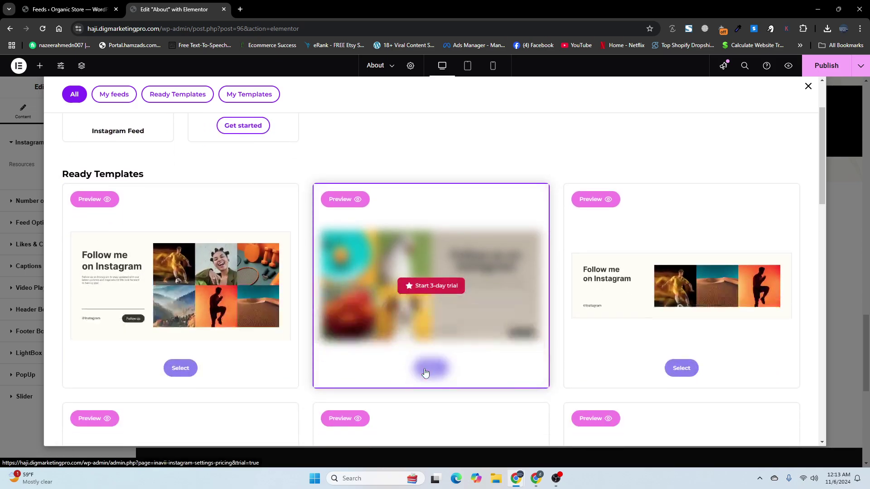
pyautogui.scroll(-3, 607, 372)
pyautogui.scroll(5, 607, 354)
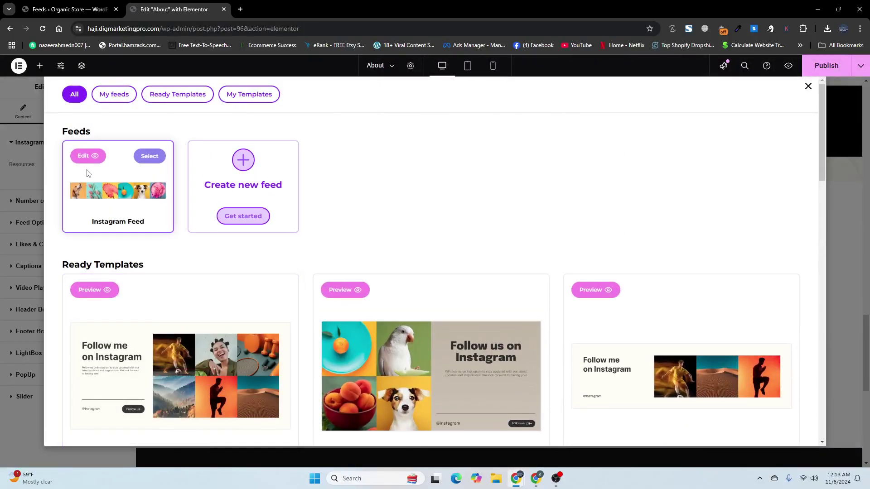
pyautogui.click(150, 158)
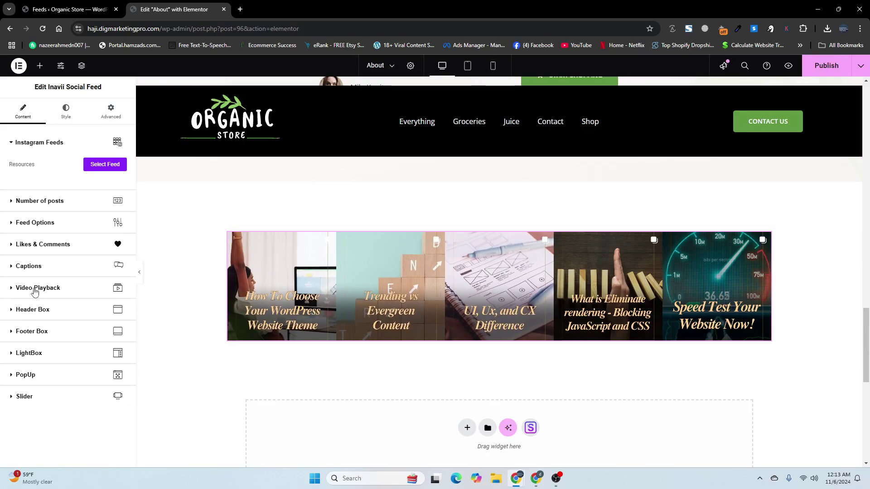
# Raise the desktop post count to 8, set it back to 5, then switch to the mobile preview
pyautogui.click(45, 201)
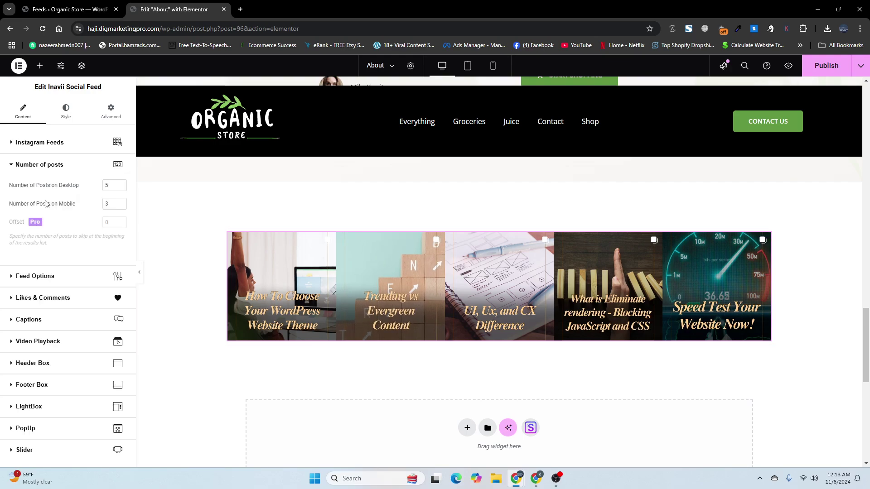
pyautogui.click(121, 184)
pyautogui.click(121, 183)
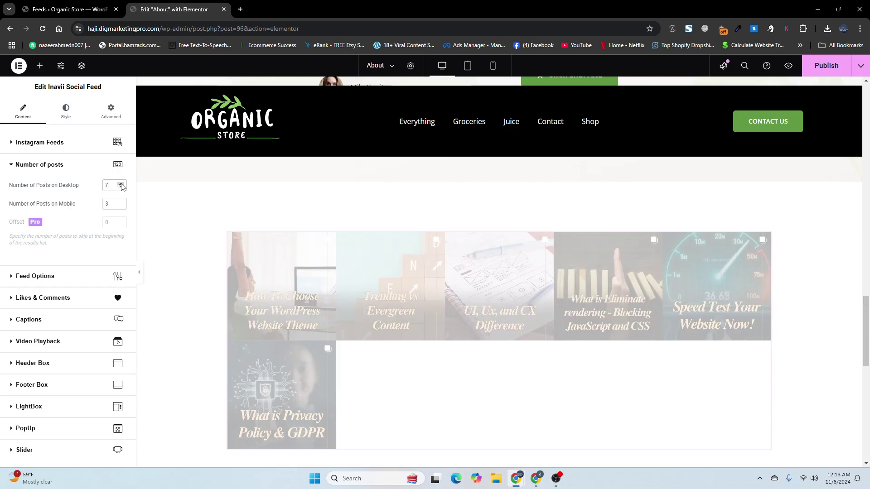
pyautogui.click(121, 183)
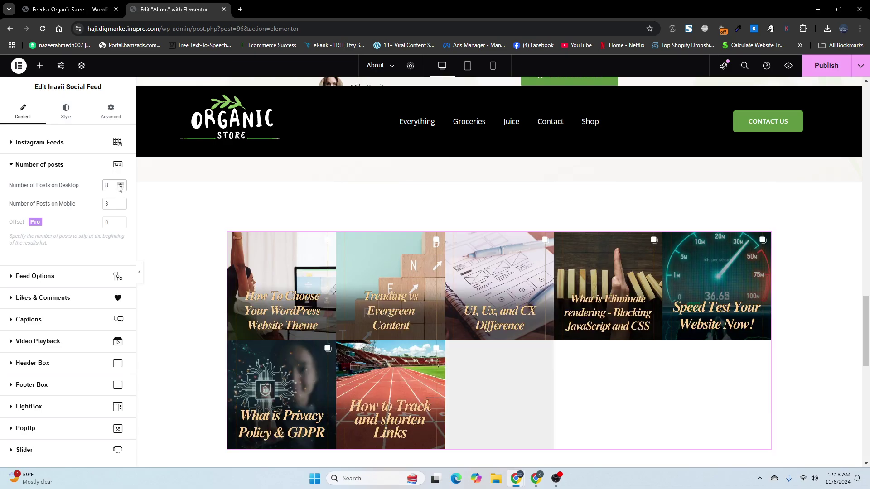
pyautogui.press('BackSpace')
pyautogui.write('5')
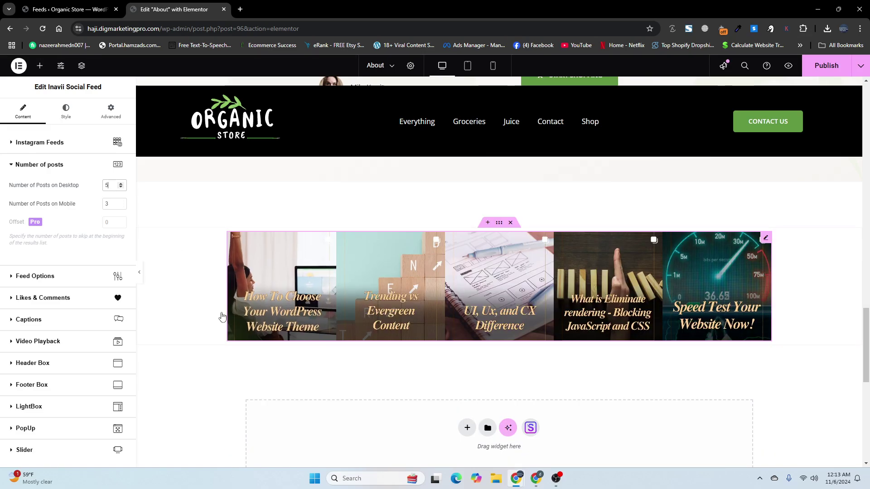
pyautogui.click(493, 66)
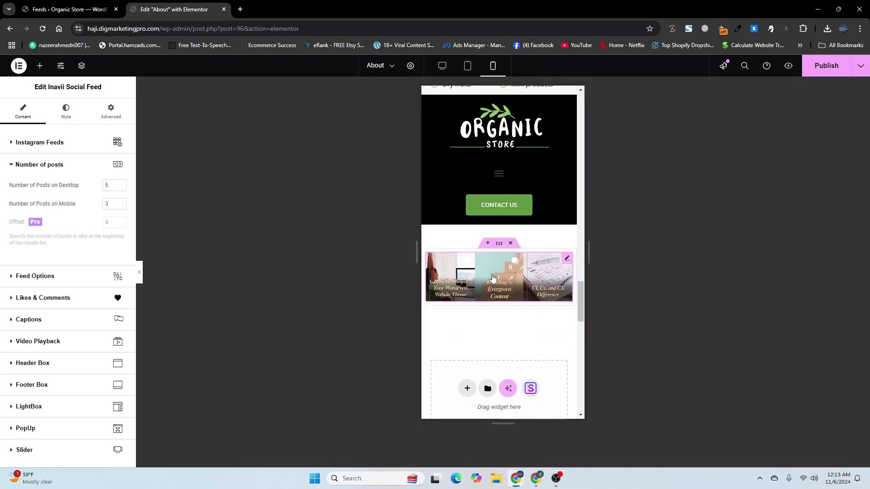
# Review the three-post mobile row, expand Instagram Feeds, and return to the desktop preview
pyautogui.scroll(-10, 497, 282)
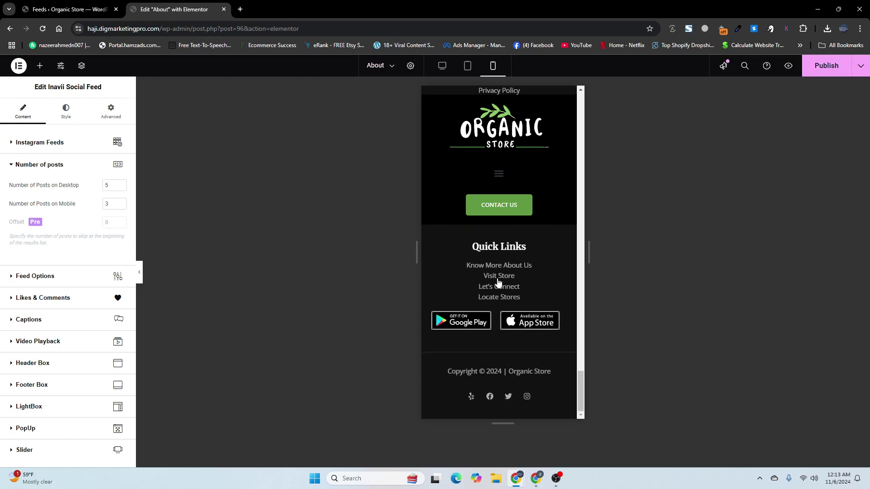
pyautogui.scroll(10, 497, 284)
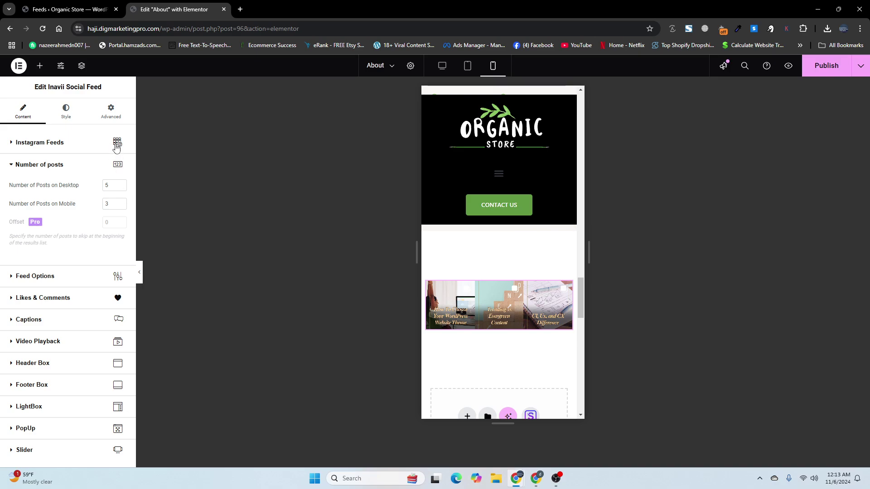
pyautogui.click(25, 146)
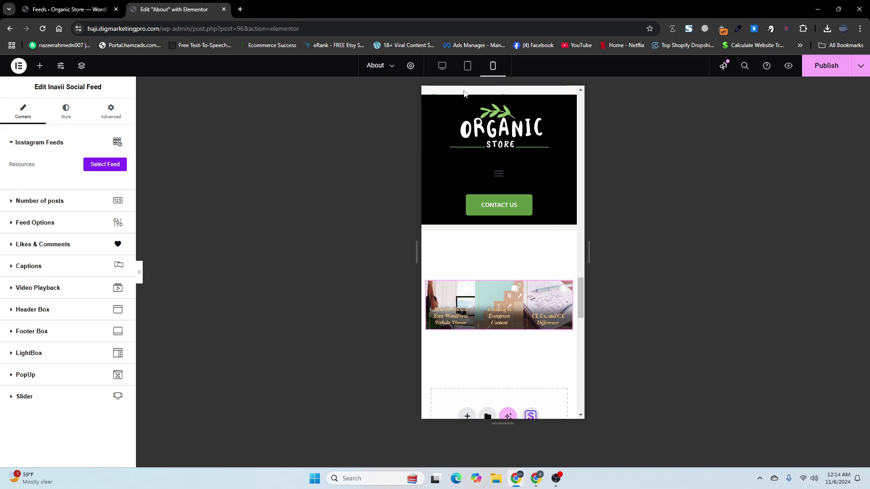
pyautogui.click(442, 66)
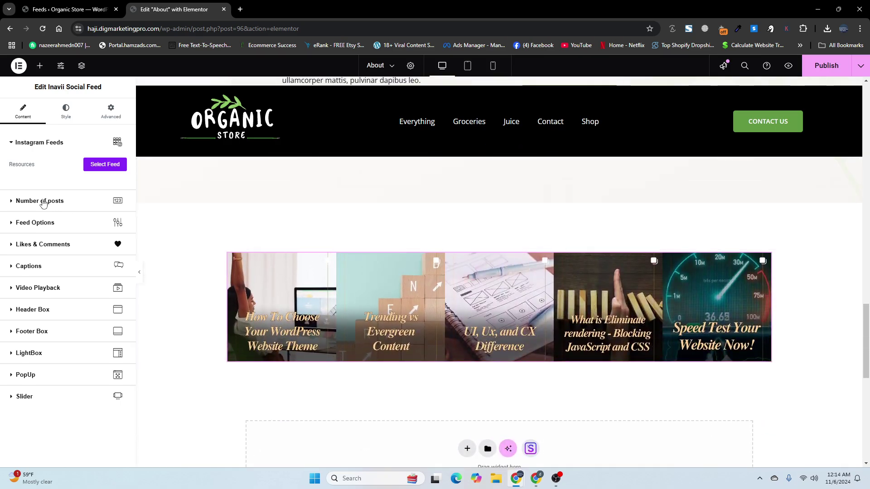
# In Feed Options, set posts to open in Instagram
pyautogui.click(29, 227)
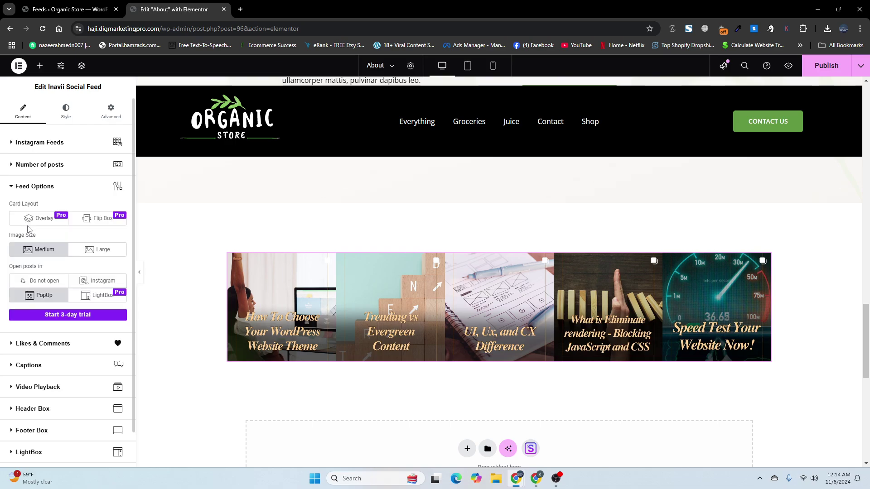
pyautogui.scroll(-1, 71, 384)
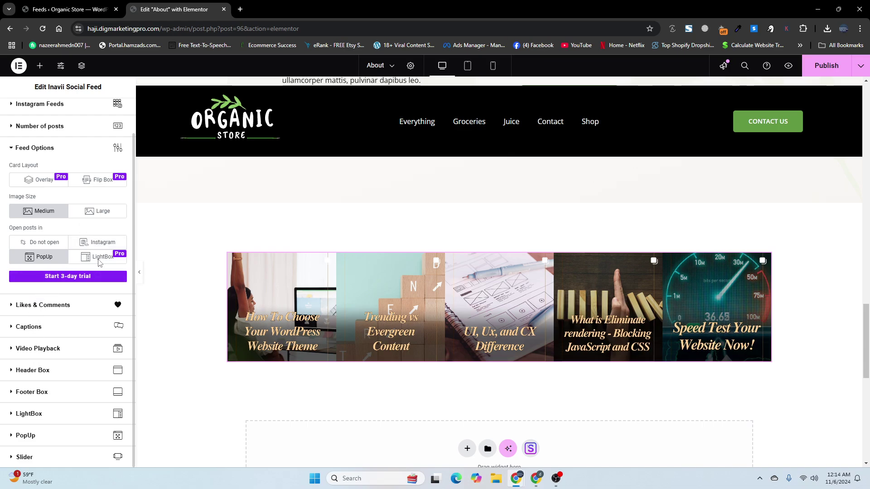
pyautogui.click(101, 244)
pyautogui.scroll(1, 100, 254)
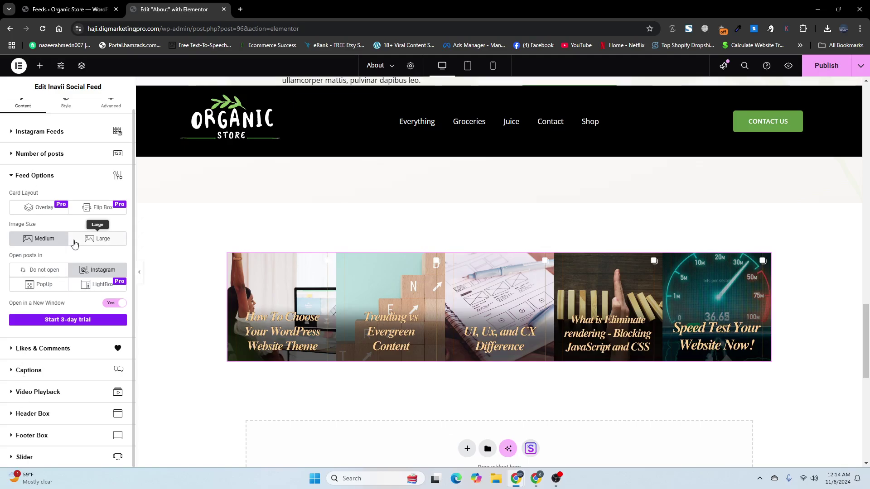
# Turn on Show Follow Instagram Button in Footer Box and publish the page
pyautogui.click(45, 349)
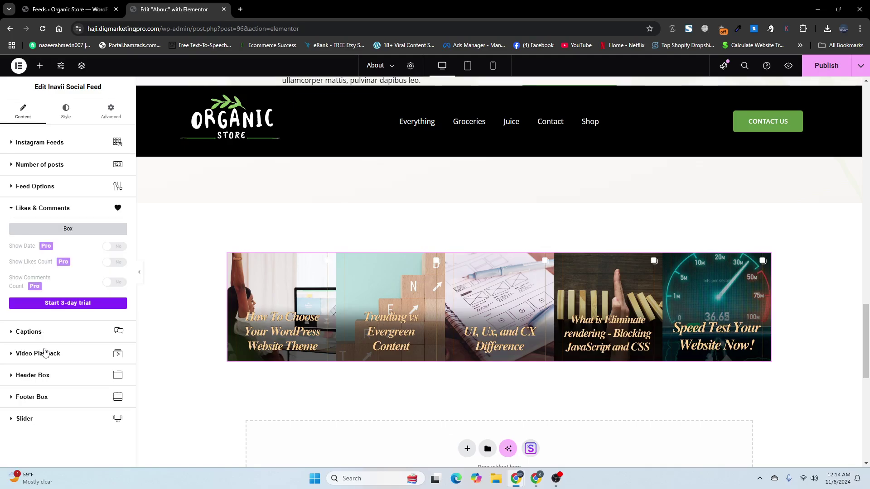
pyautogui.click(42, 396)
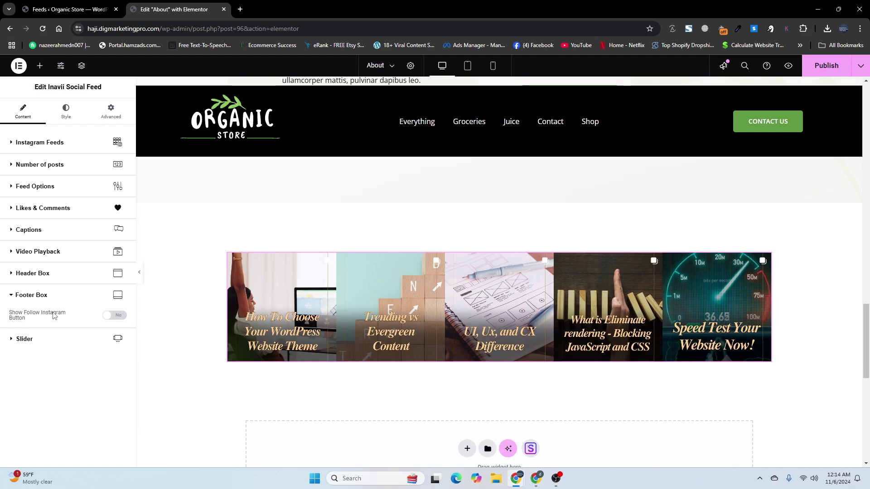
pyautogui.click(109, 316)
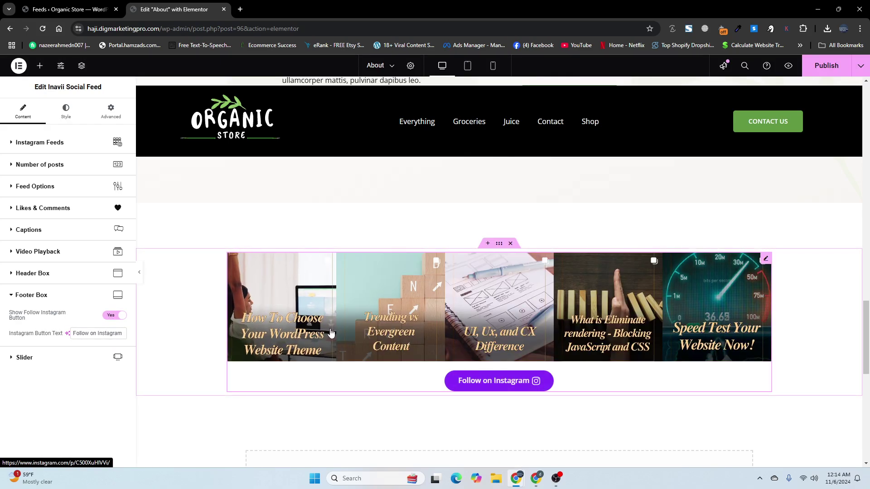
pyautogui.click(825, 68)
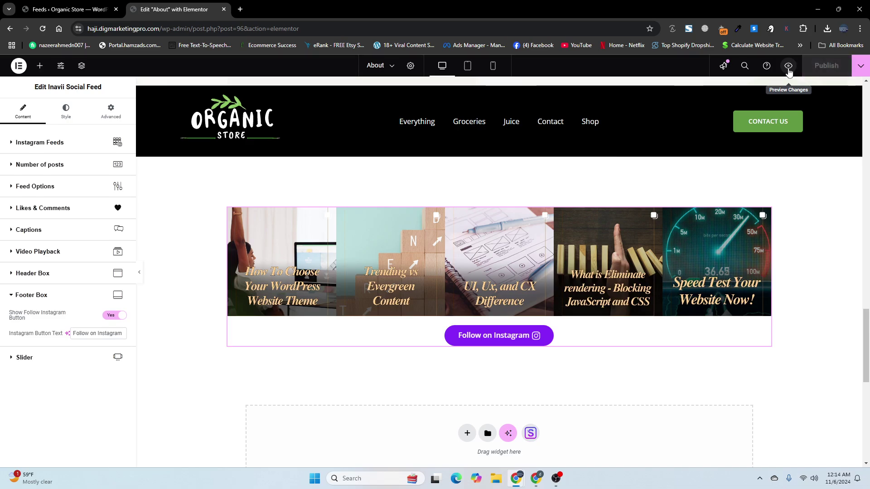
# In the Style tab's Footer Box, try black for the follow button icon, then reset it to unset
pyautogui.click(66, 112)
pyautogui.scroll(-1, 55, 330)
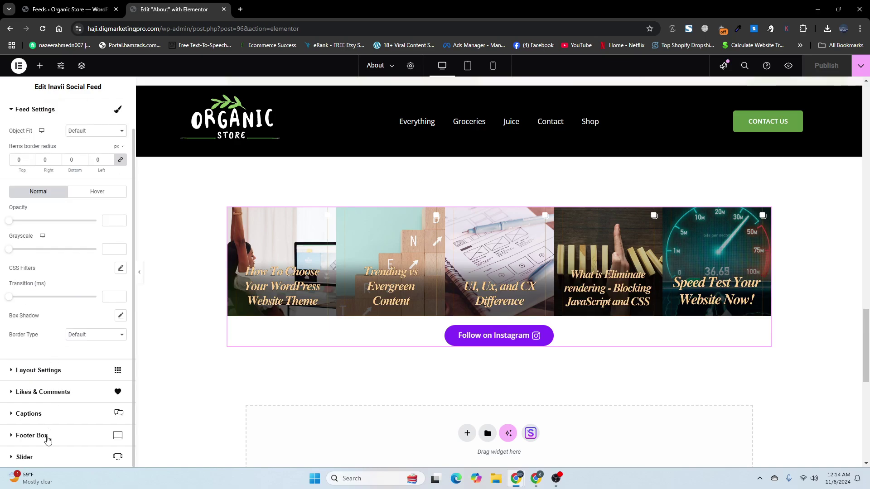
pyautogui.click(31, 435)
pyautogui.scroll(-8, 72, 361)
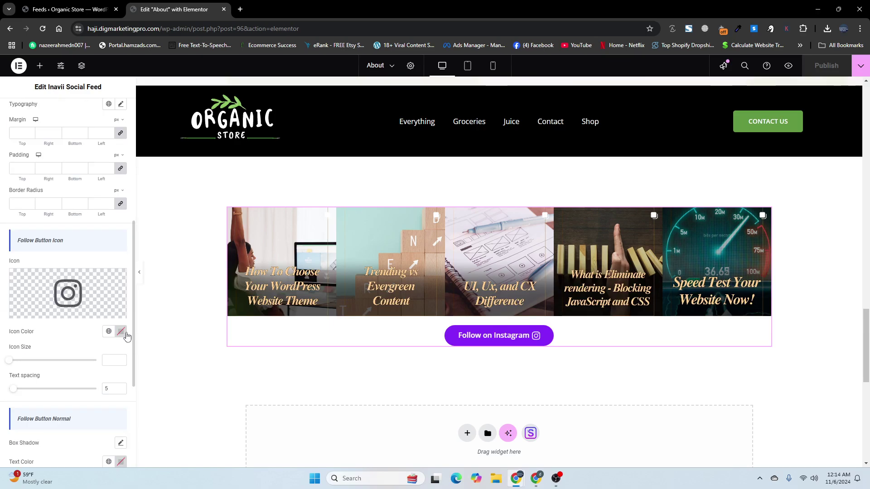
pyautogui.click(121, 332)
pyautogui.click(67, 284)
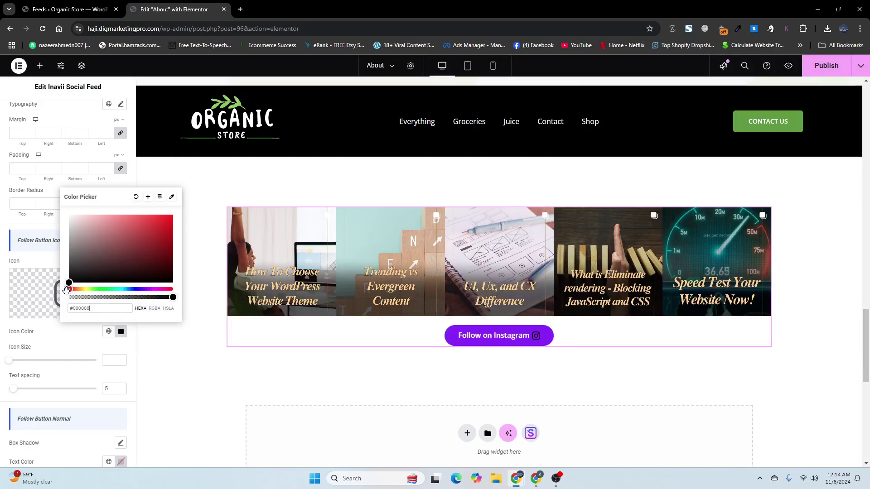
pyautogui.click(86, 337)
pyautogui.hotkey('ctrl', 'z')
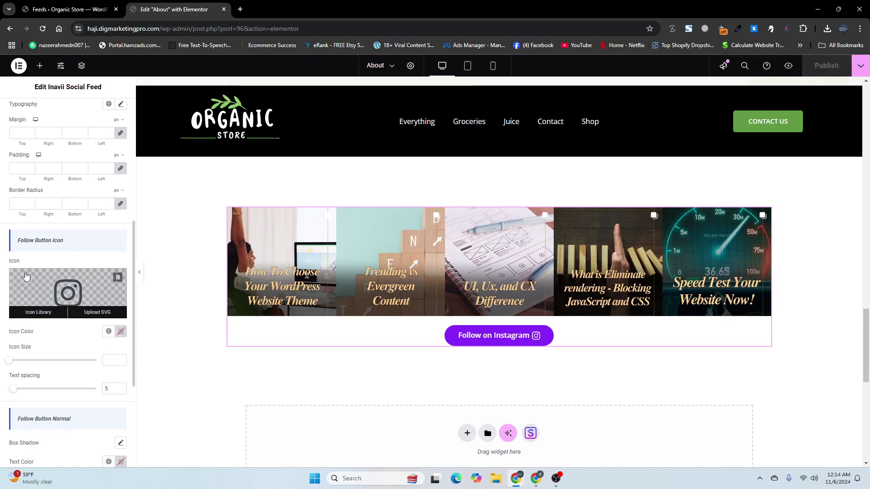
pyautogui.scroll(-3, 26, 276)
pyautogui.scroll(-1, 75, 319)
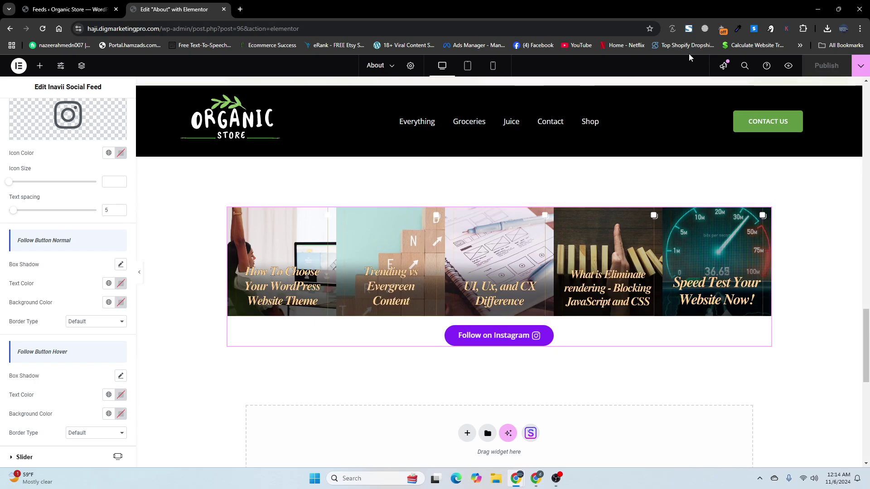
# Preview the About page live and scroll to the five-post feed and Follow button
pyautogui.click(789, 66)
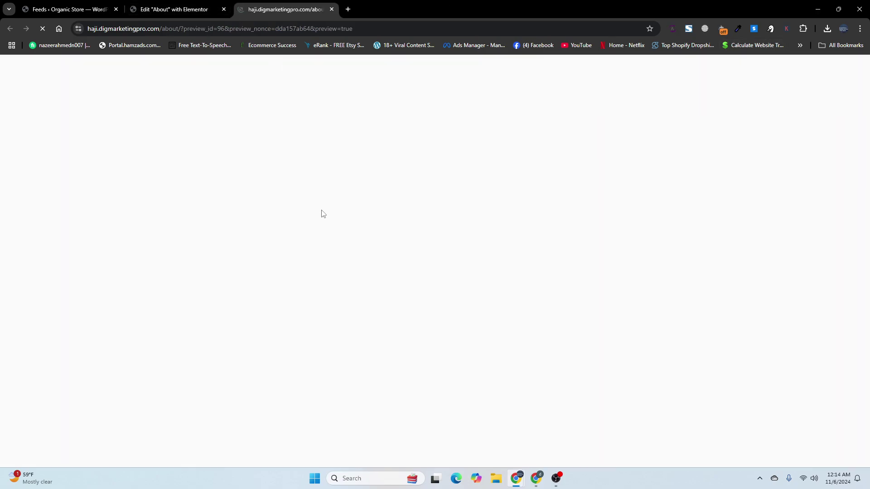
pyautogui.scroll(-10, 340, 340)
pyautogui.scroll(-15, 342, 341)
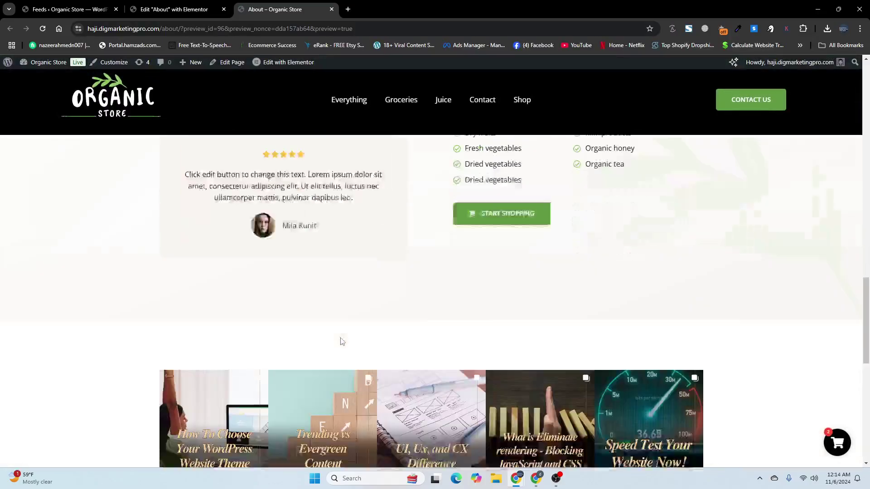
pyautogui.scroll(4, 498, 260)
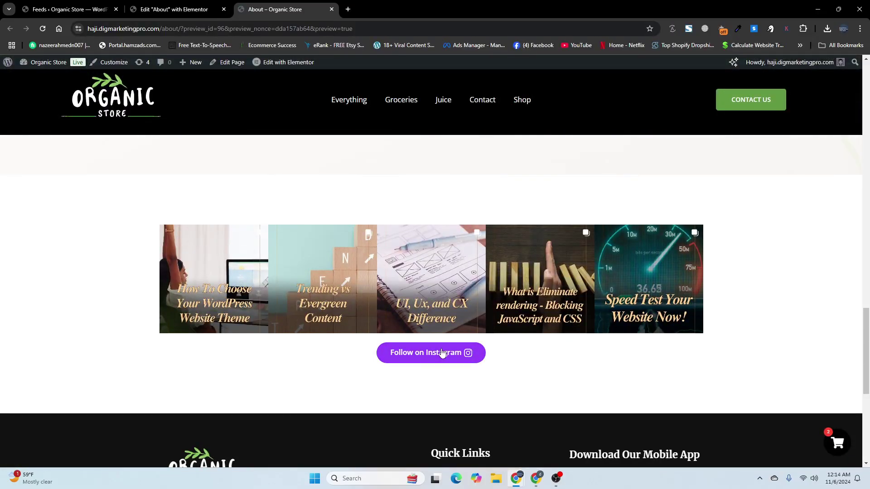